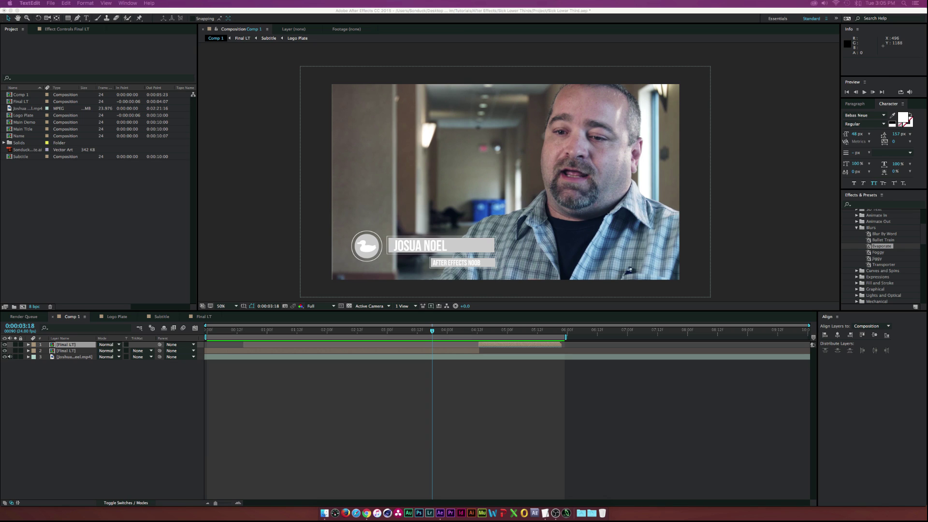
Watch the Preview.mov example animation in Quick Look, then return to After Effects
click(322, 514)
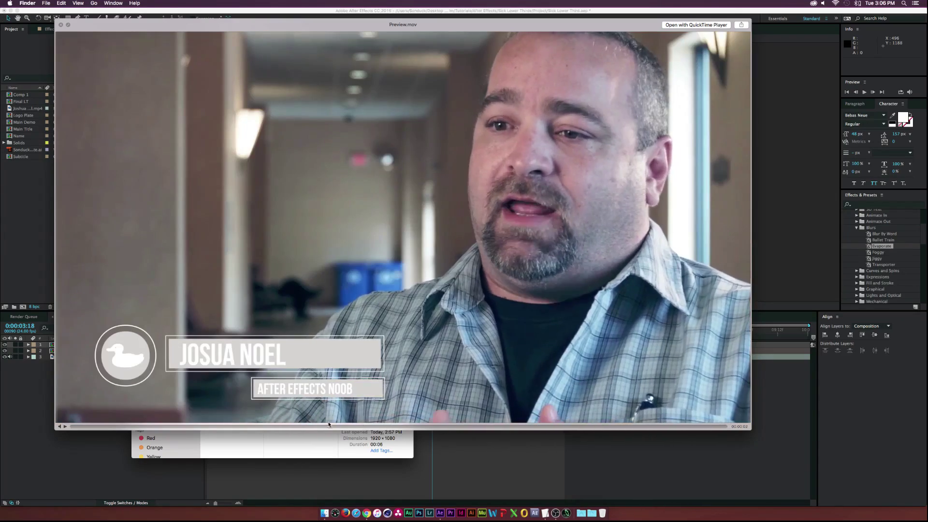
click(73, 426)
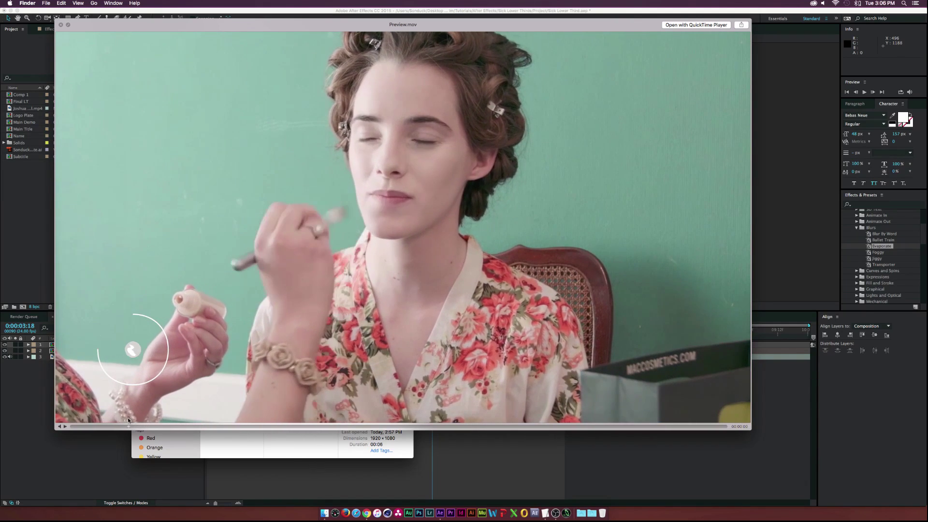
key(space)
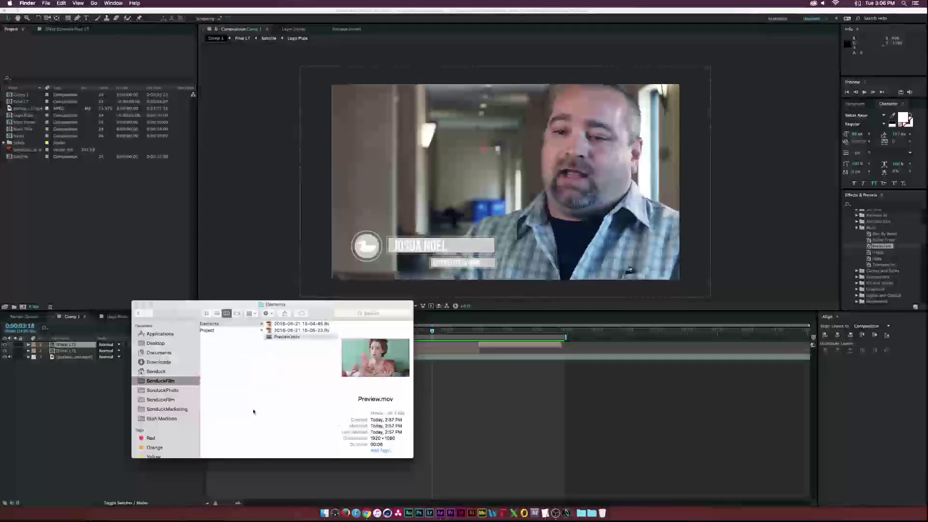
click(16, 292)
Create the 'Tut Main' composition and add a 1080×1080 light grey solid named 'Circle Plate'
click(23, 307)
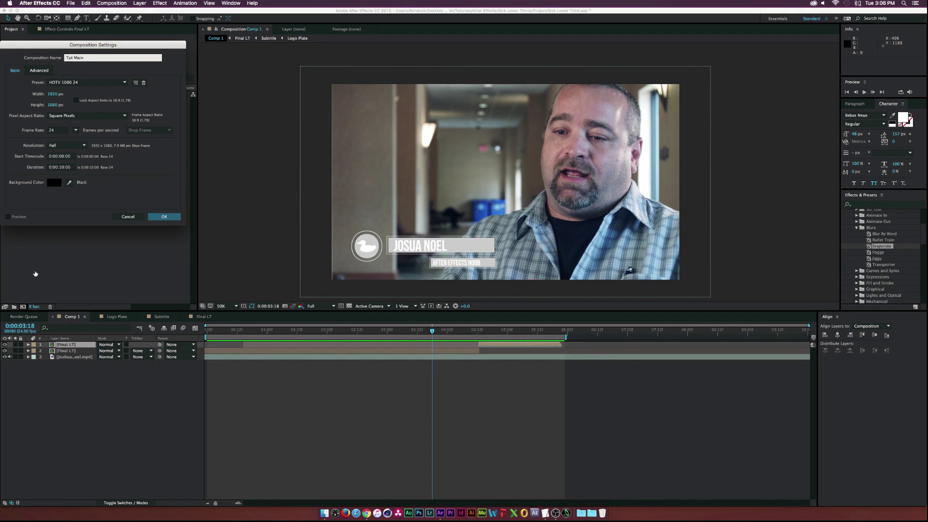
key(Return)
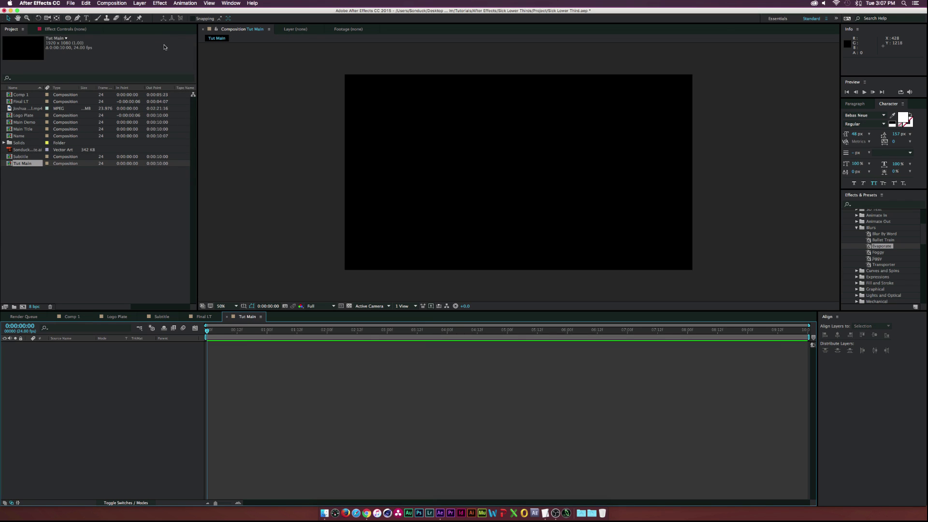
click(140, 3)
mouse_move(213, 12)
click(245, 25)
click(343, 188)
text(1080)
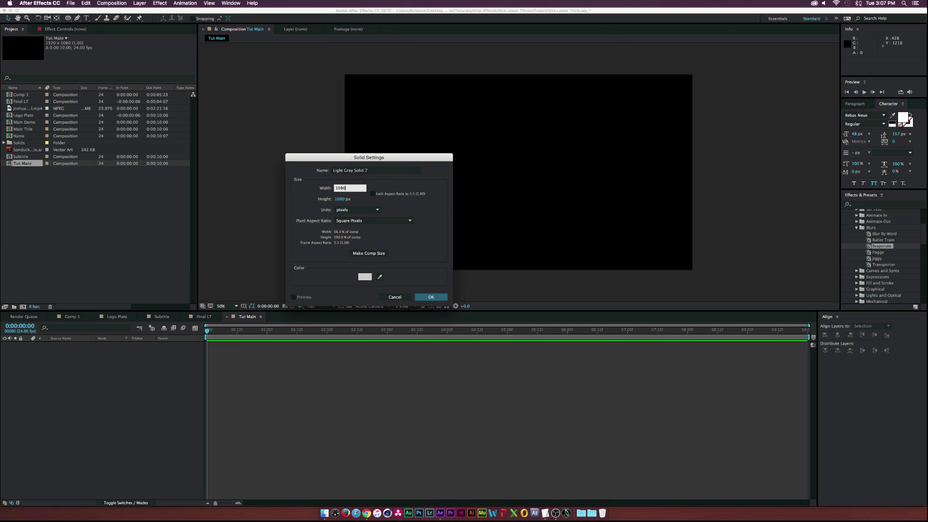
click(293, 168)
drag(390, 172, 327, 169)
text(Circle Plate)
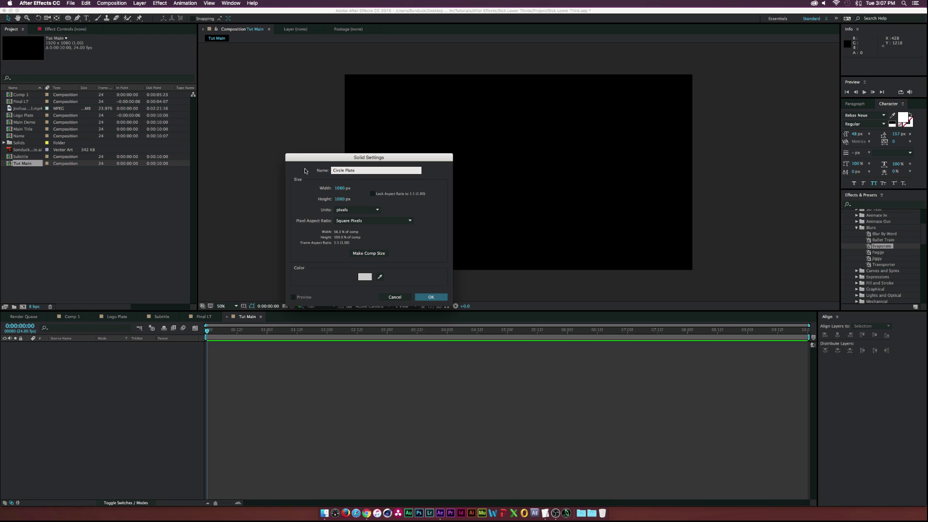
key(Return)
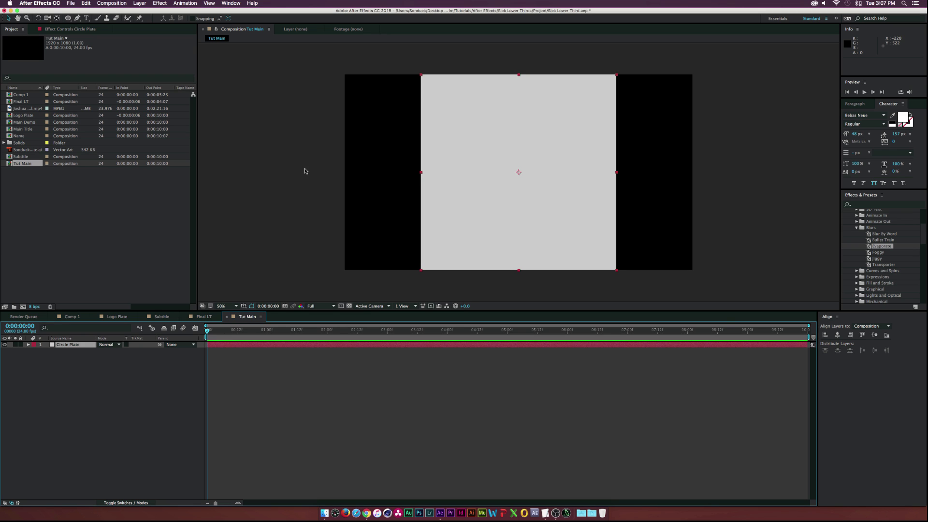
Draw an ellipse mask on the Circle Plate solid, trimming it to a centred circle
click(68, 18)
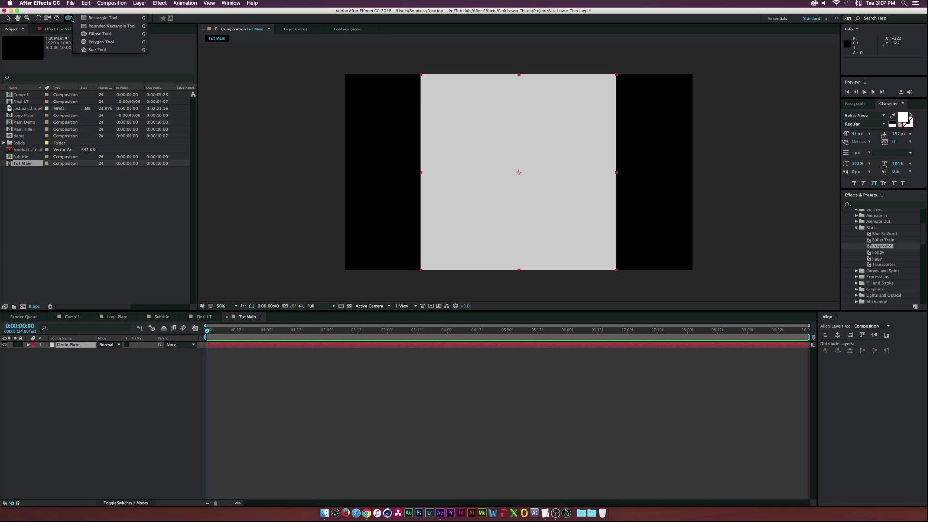
click(94, 37)
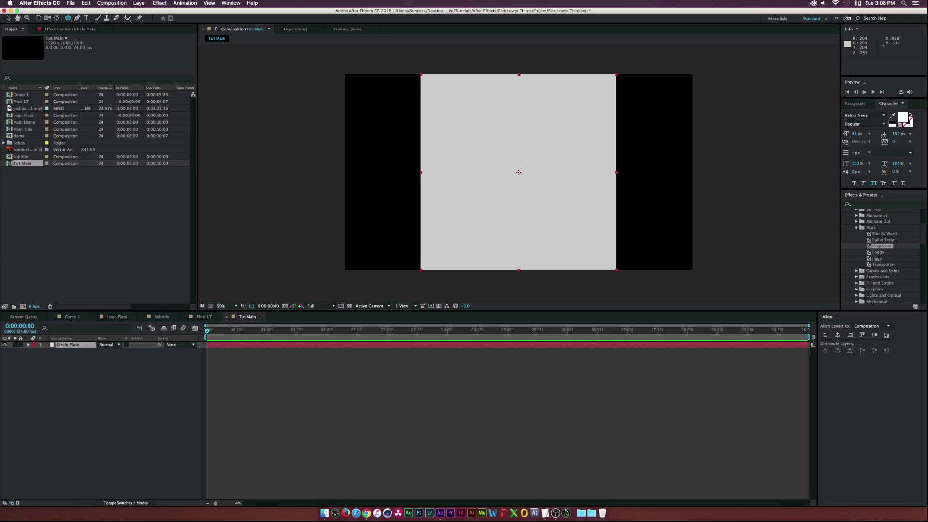
drag(518, 172, 598, 113)
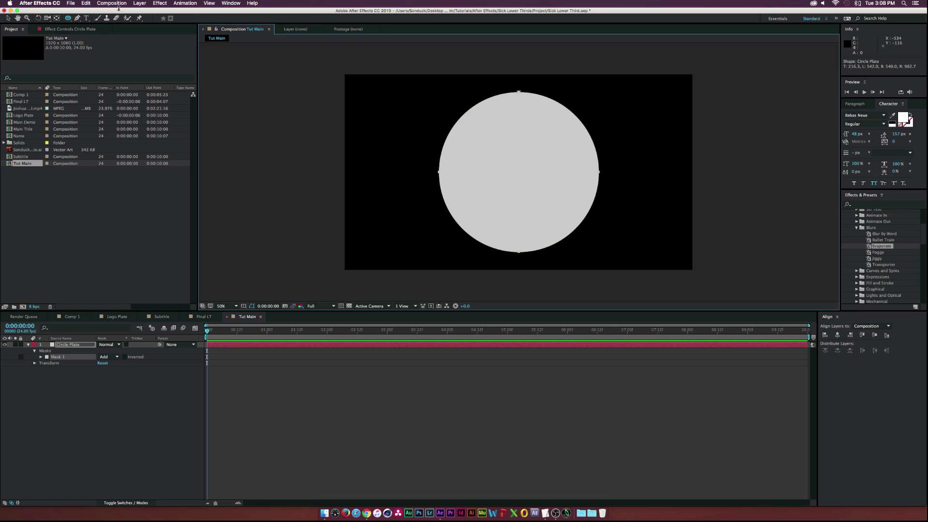
click(8, 18)
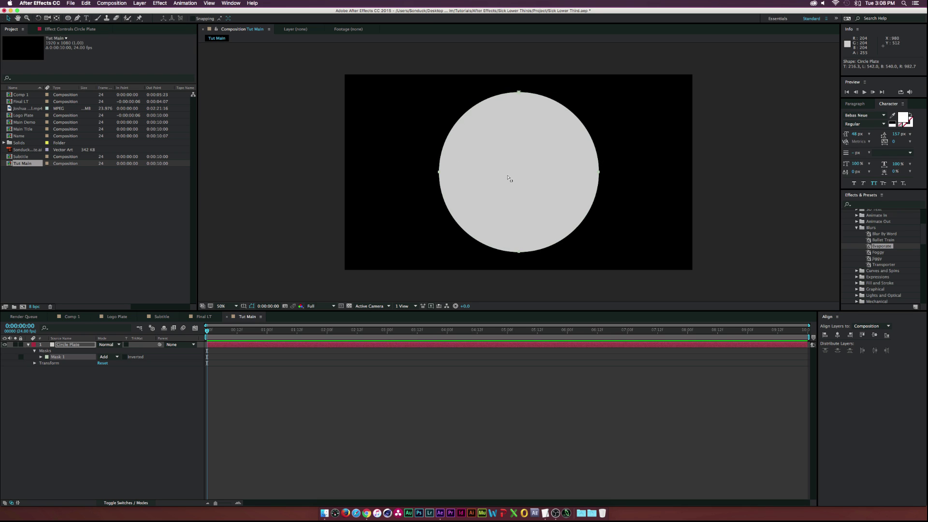
click(72, 345)
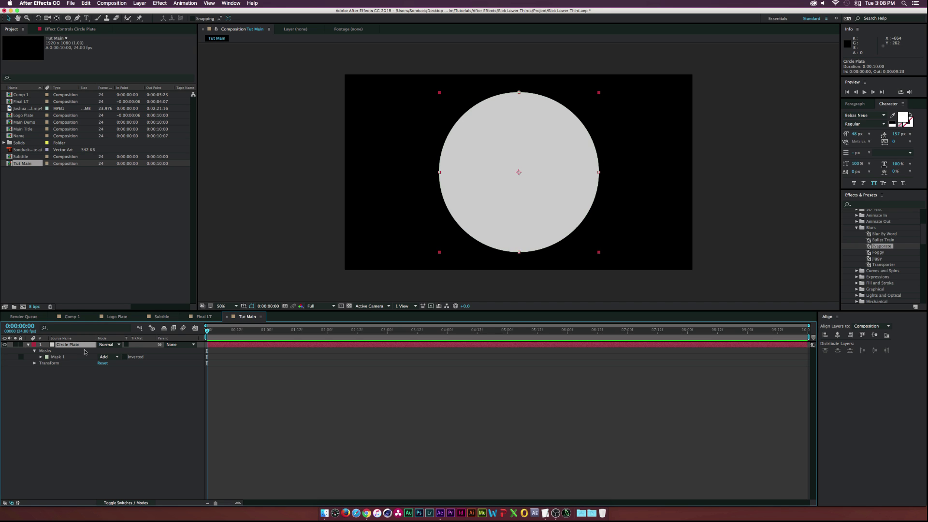
Apply a Stroke effect painted On Transparent to the circle, with Start set to 100%
click(160, 3)
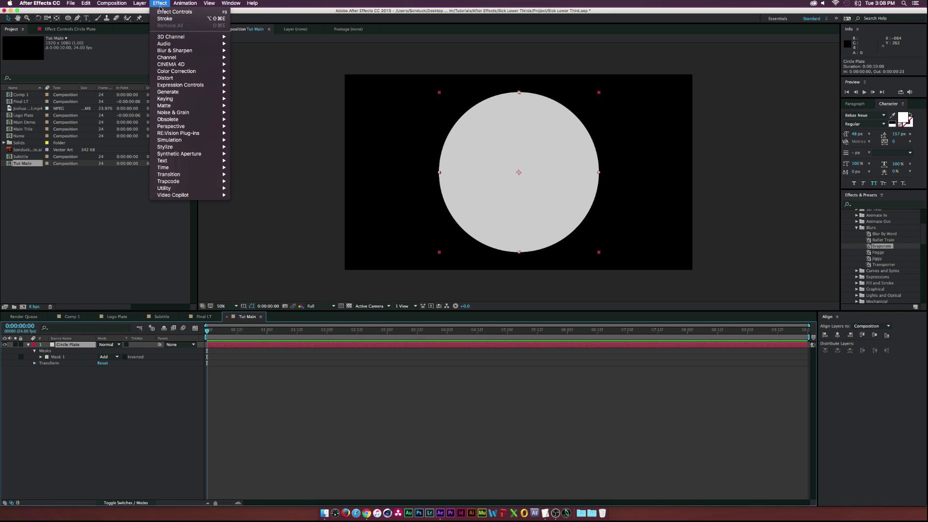
mouse_move(188, 92)
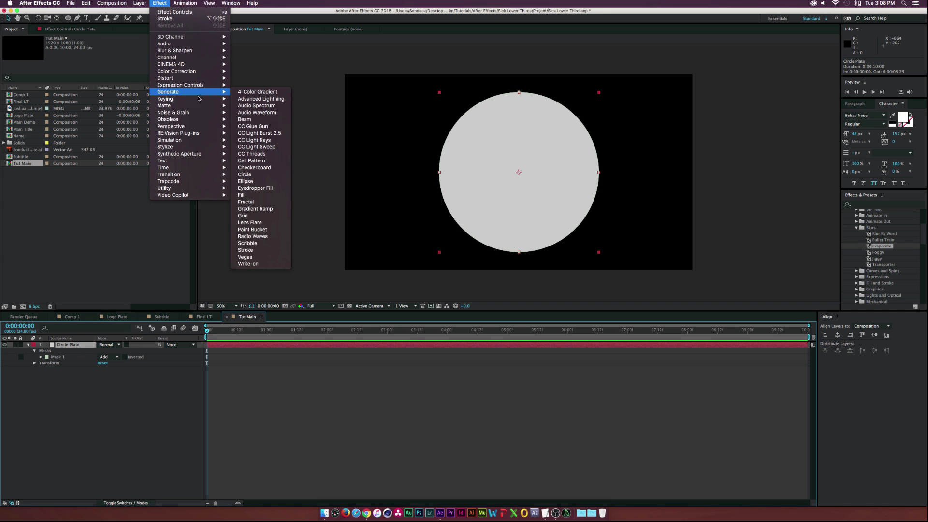
click(257, 250)
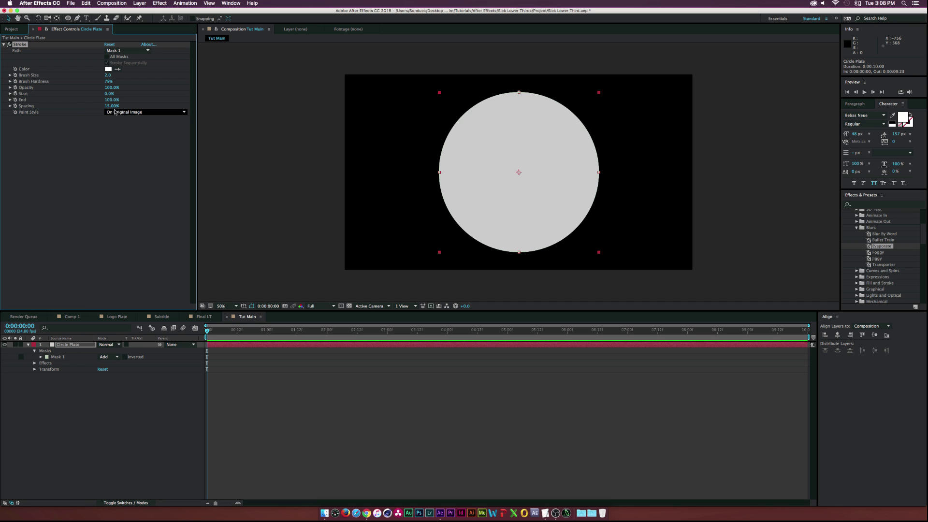
click(117, 111)
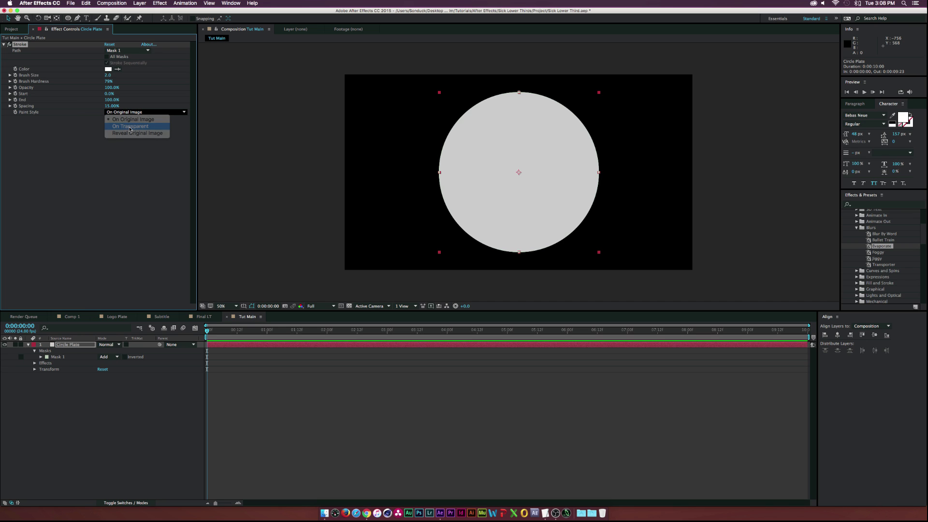
click(130, 126)
click(474, 153)
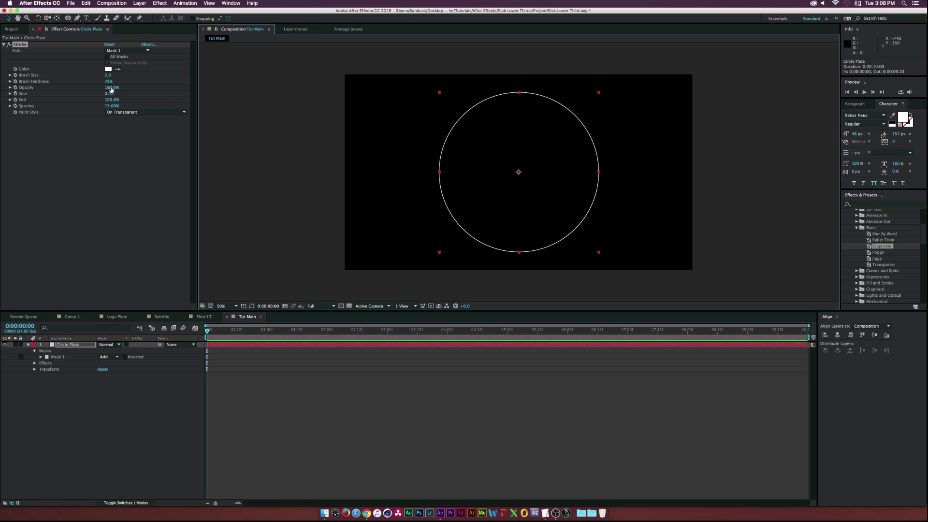
drag(110, 93, 147, 93)
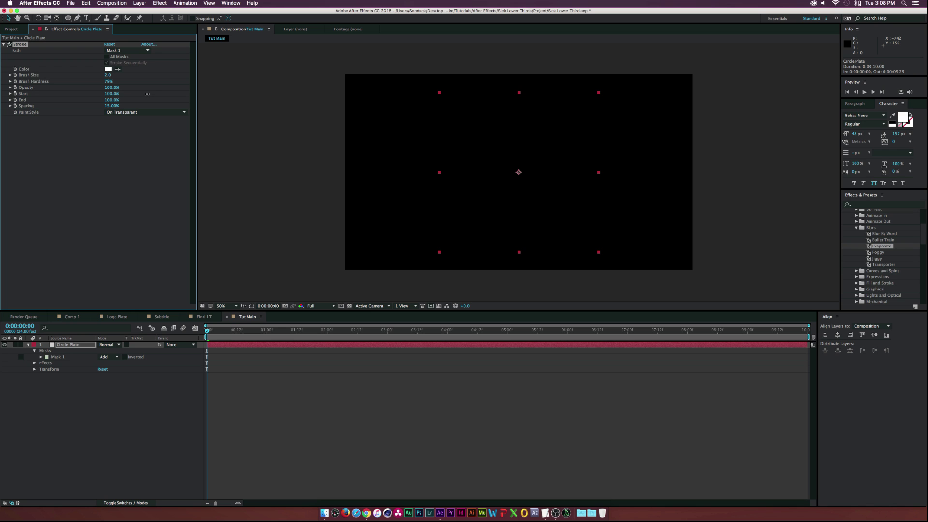
Keyframe stroke Start from 100% at 0:00 to 0% at frame 12, then scale Circle Plate to 19%
click(15, 93)
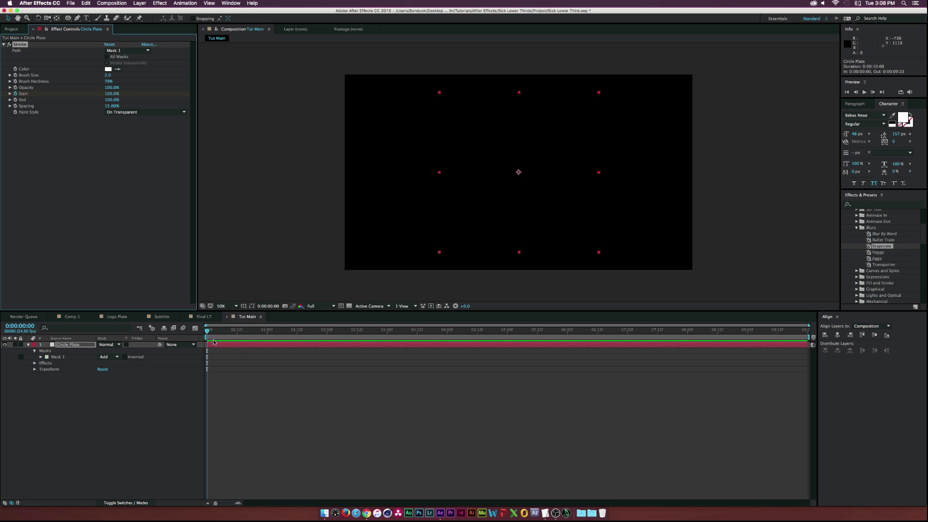
drag(211, 331, 237, 332)
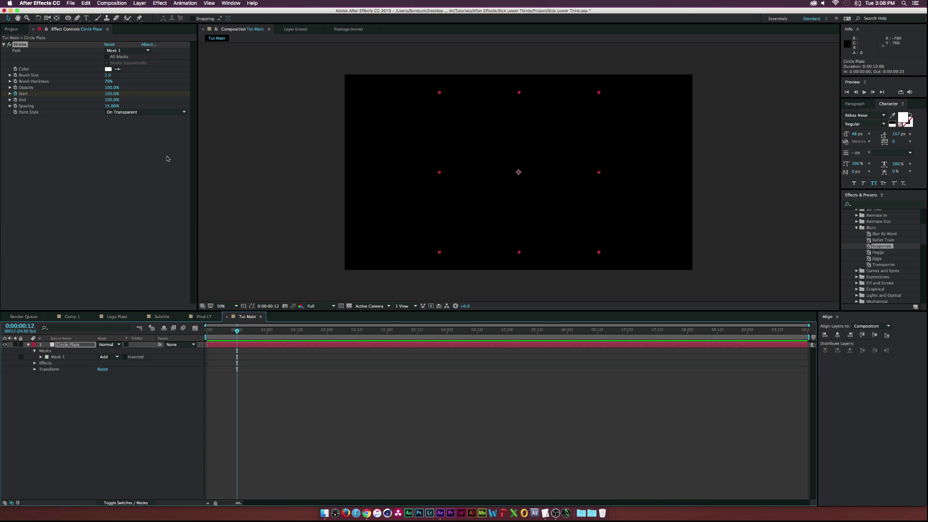
drag(114, 93, 65, 90)
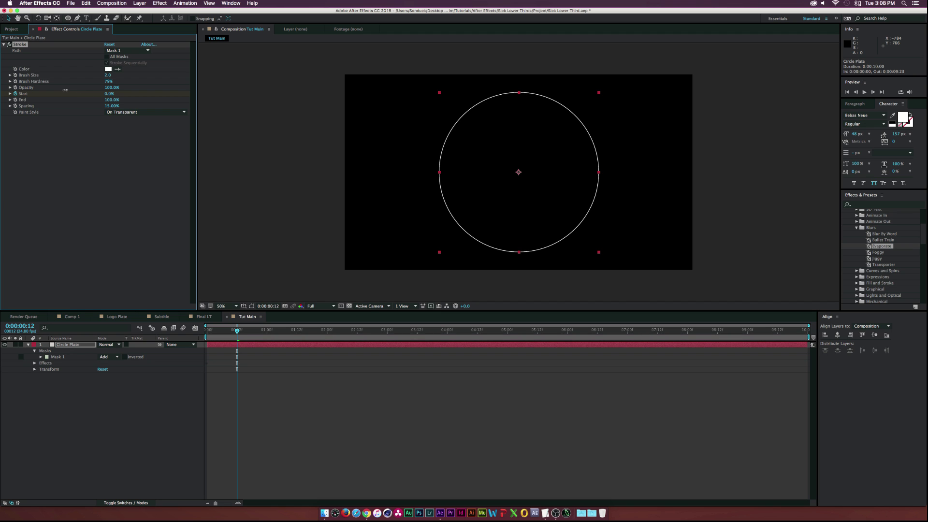
key(u)
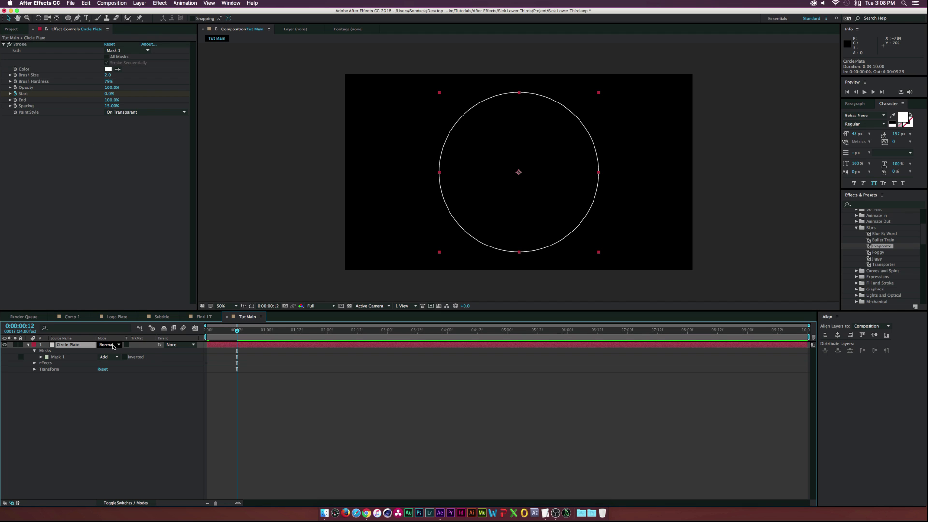
click(237, 357)
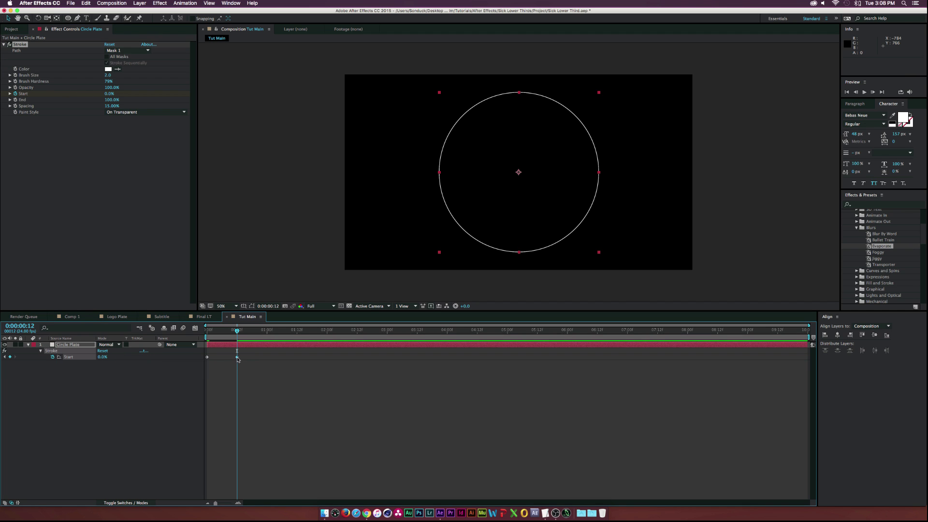
mouse_move(236, 331)
mouse_down()
mouse_move(208, 330)
mouse_move(236, 330)
mouse_up()
key(s)
drag(108, 352, 78, 350)
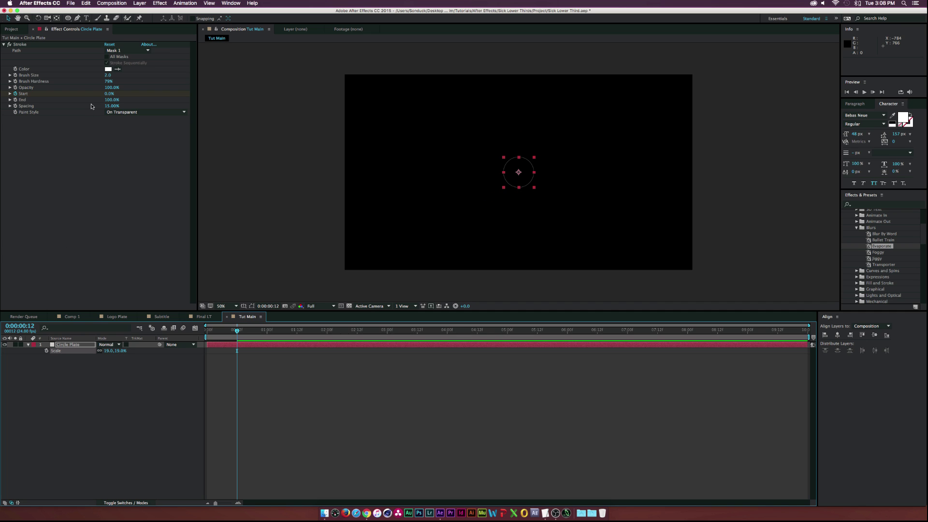
Set the stroke brush size to 4.0
click(109, 76)
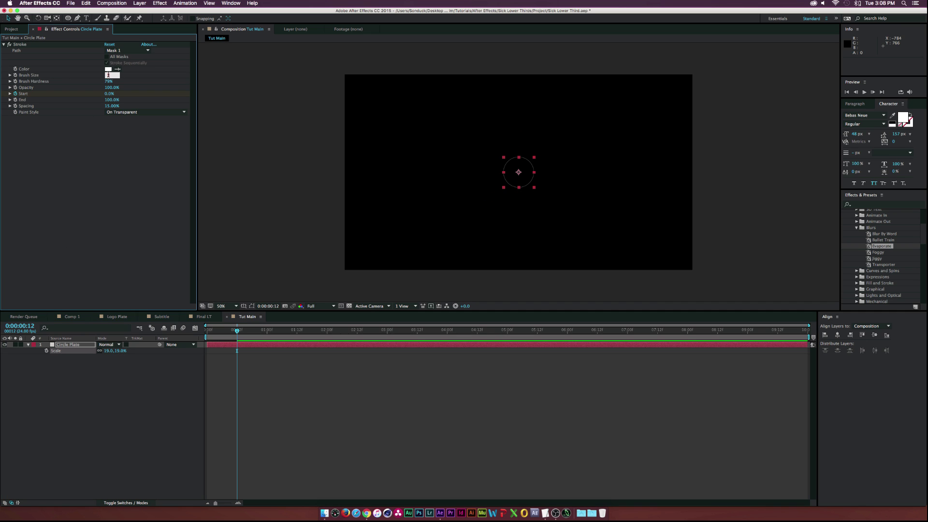
key(Return)
click(163, 414)
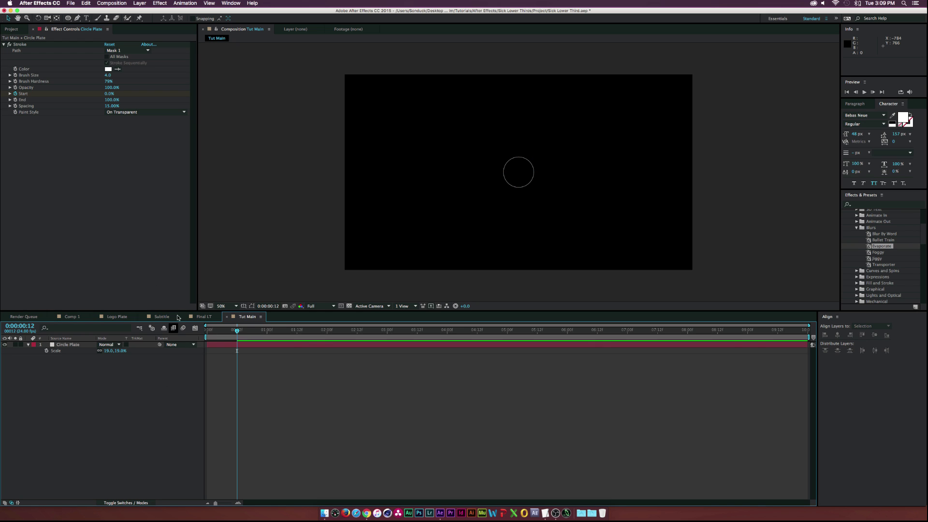
key(period)
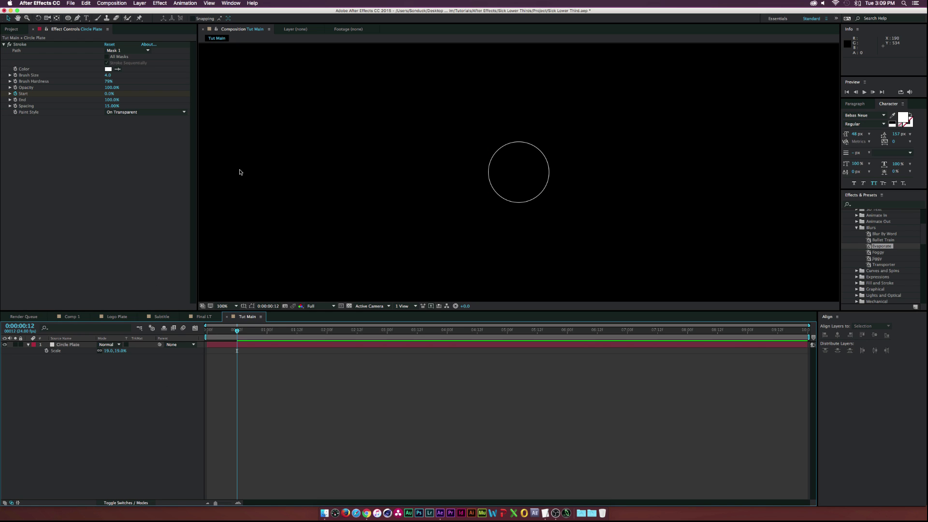
key(comma)
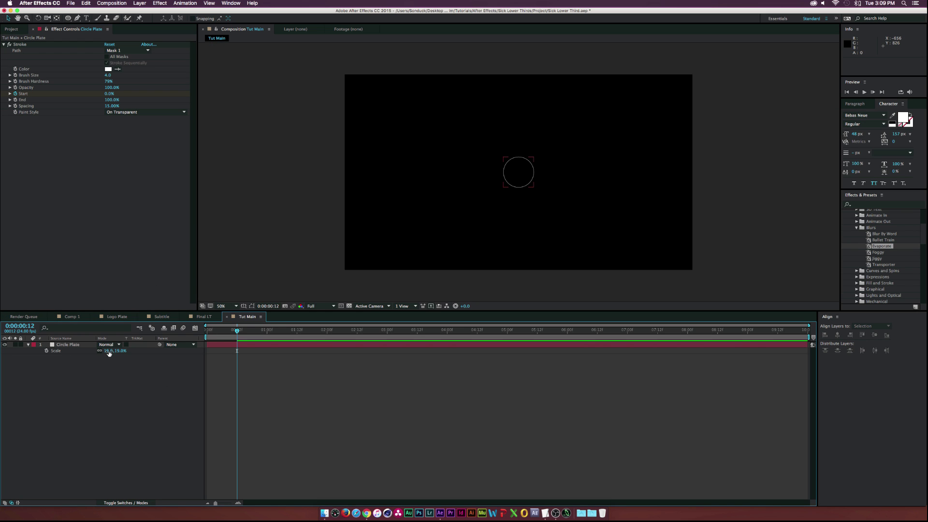
Scale the ring to 25%, place it lower-left inside the safe guides, and open Comp 1
drag(114, 351, 127, 350)
drag(479, 208, 398, 243)
key(apostrophe)
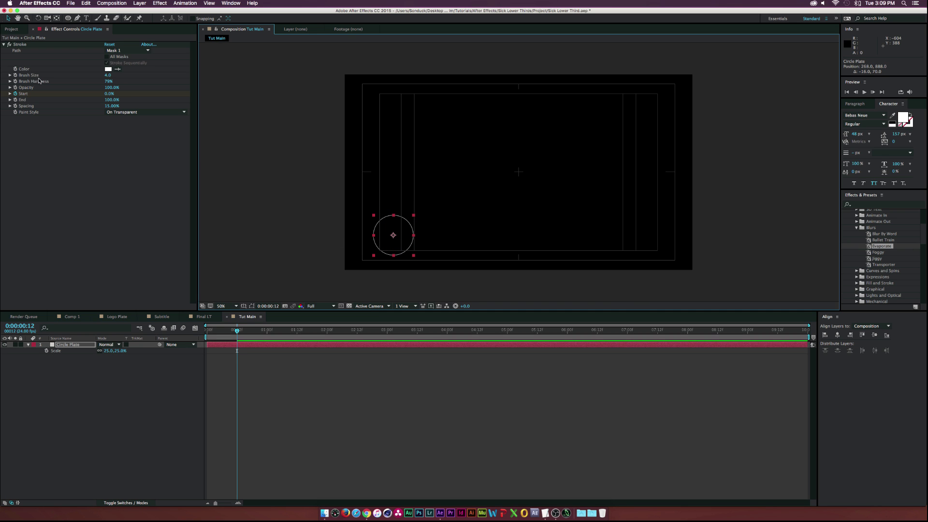
click(11, 29)
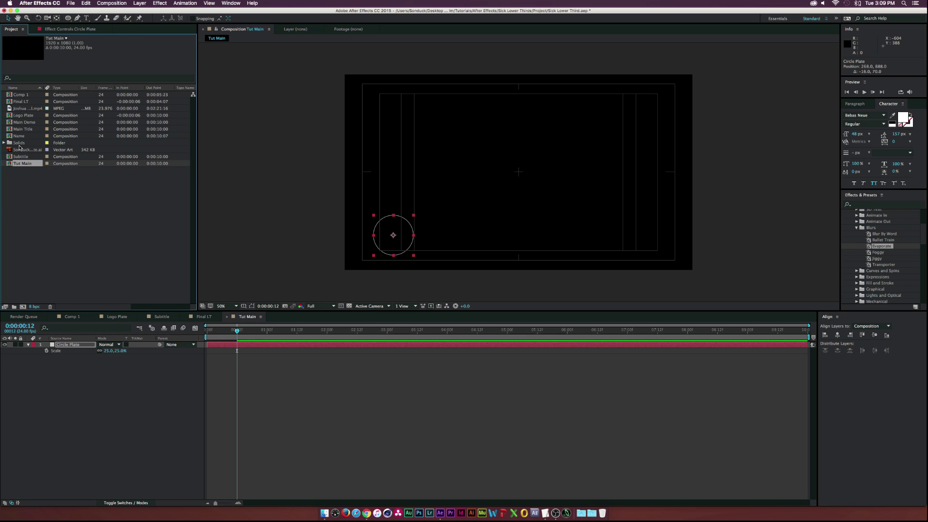
click(23, 108)
Copy the Joshua mp4 interview layer from Comp 1 and paste it into Tut Main
click(70, 316)
key(ctrl+c)
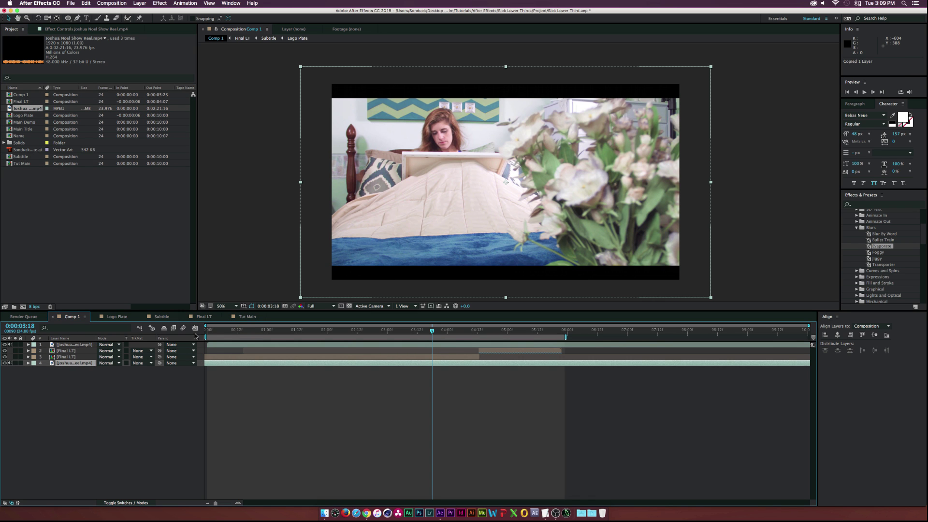
click(247, 316)
key(ctrl+v)
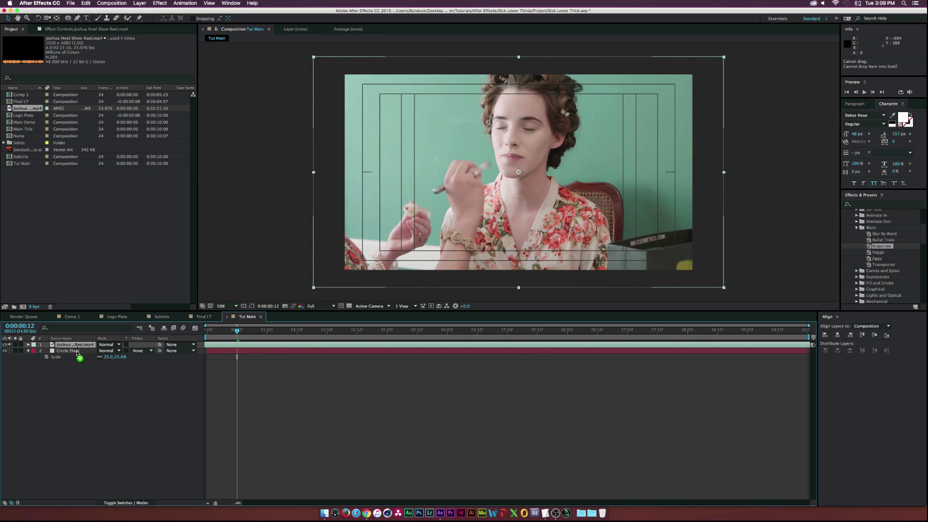
key(apostrophe)
Add Sonduck Logo White.ai to the Tut Main timeline
click(65, 344)
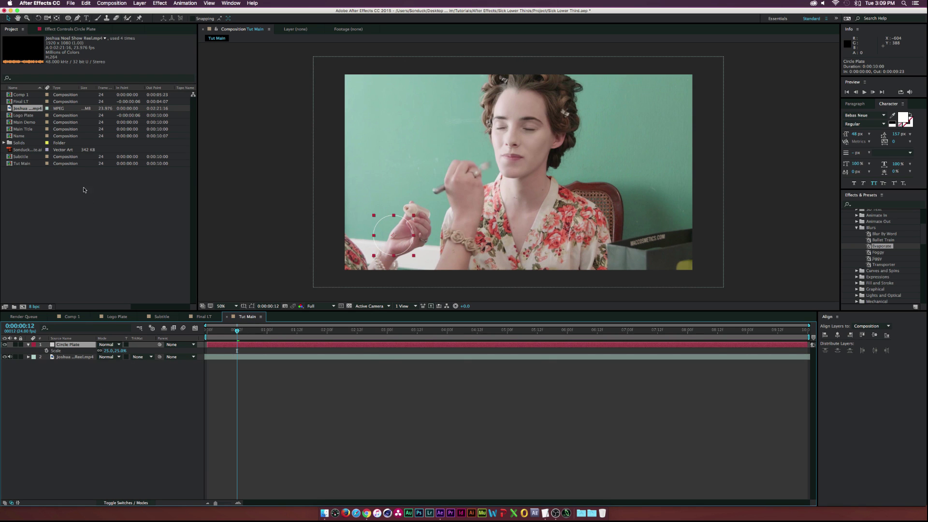
click(29, 150)
drag(32, 153, 79, 350)
key(s)
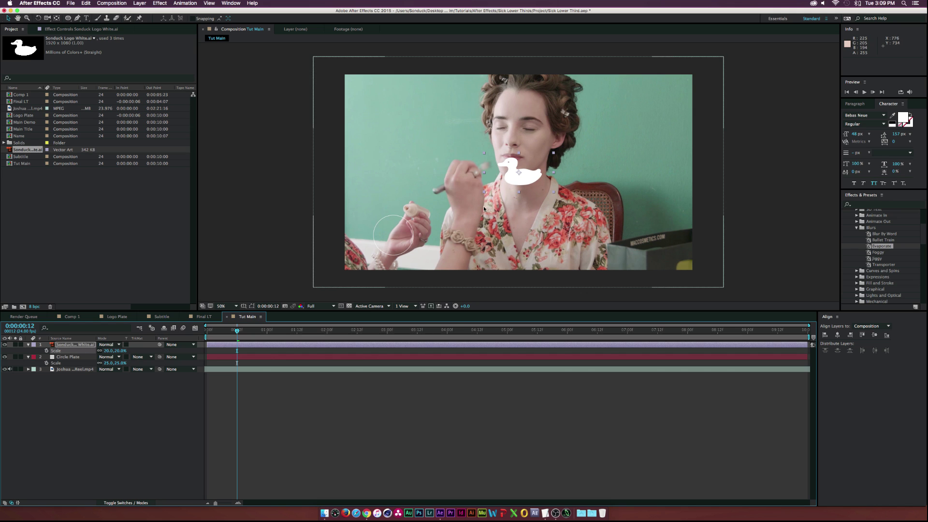
Shrink the duck logo to 20%, then duplicate Circle Plate as a filled disc scaled to 20%
drag(529, 178, 463, 237)
click(63, 356)
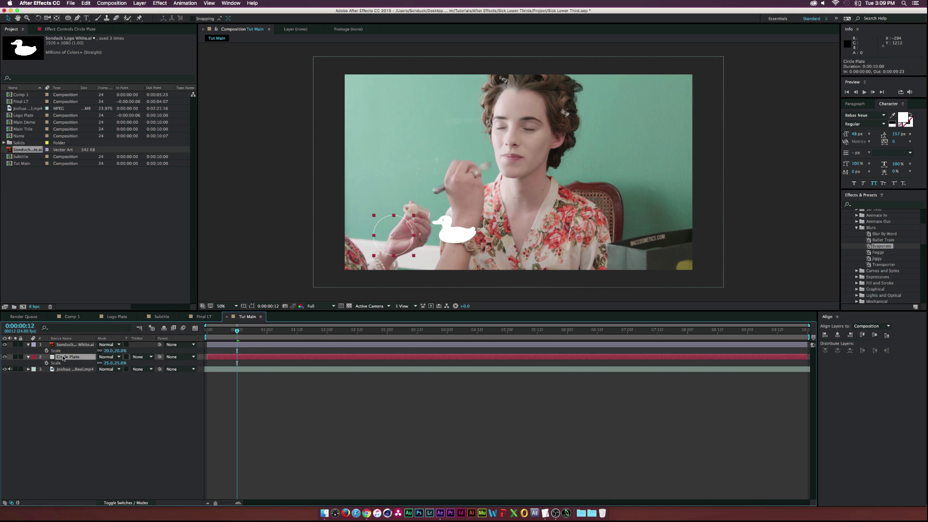
key(super+d)
key(super+shift+n)
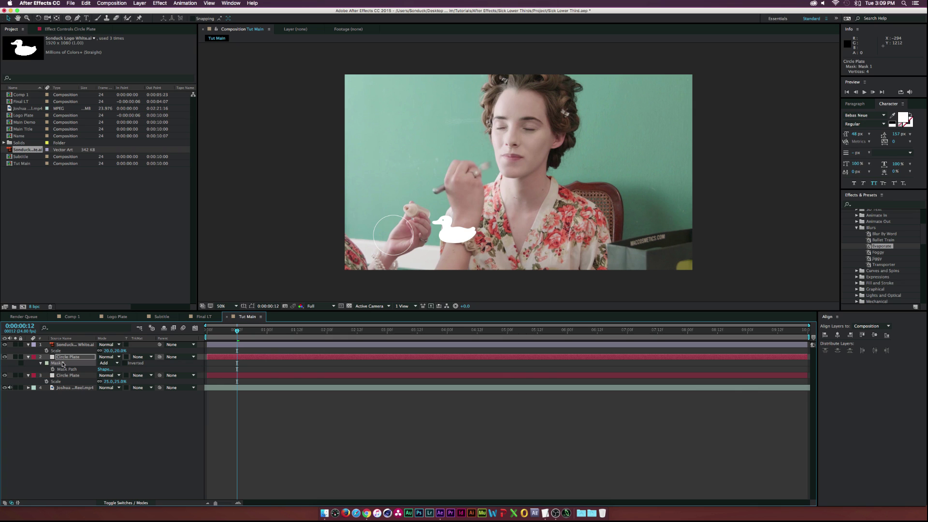
click(77, 29)
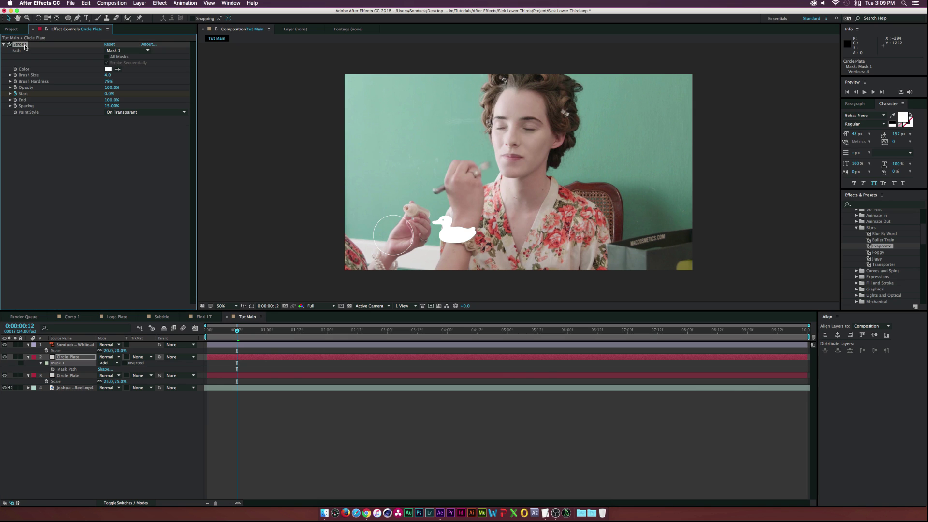
key(s)
drag(108, 363, 108, 362)
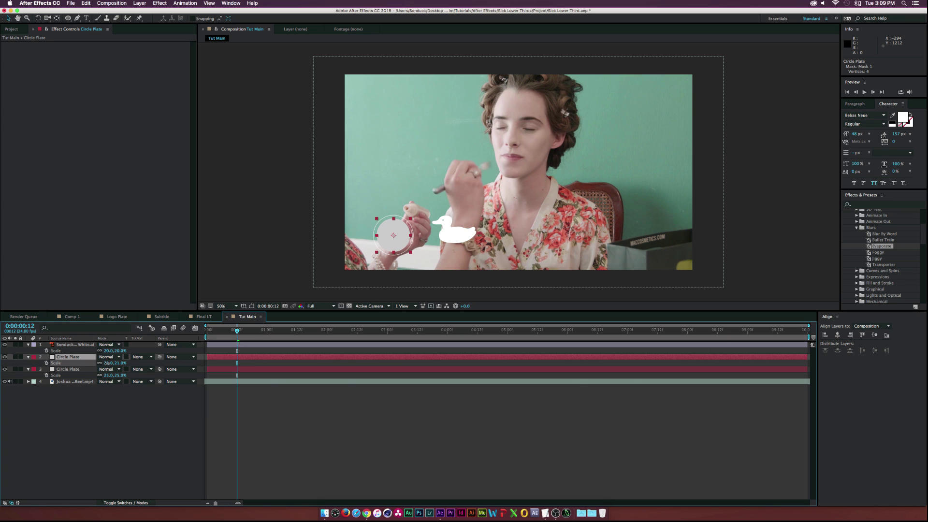
click(68, 440)
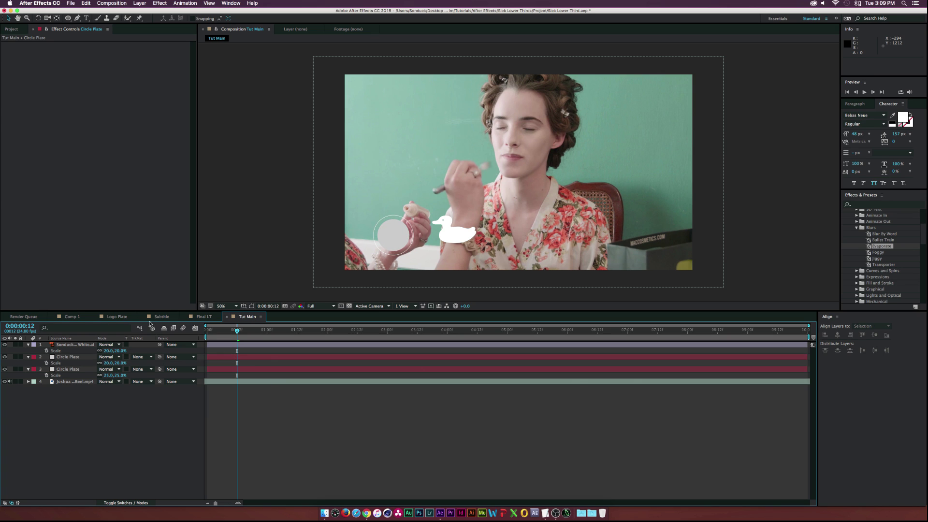
Shrink the duck logo to 14% and move it into the circle
click(98, 344)
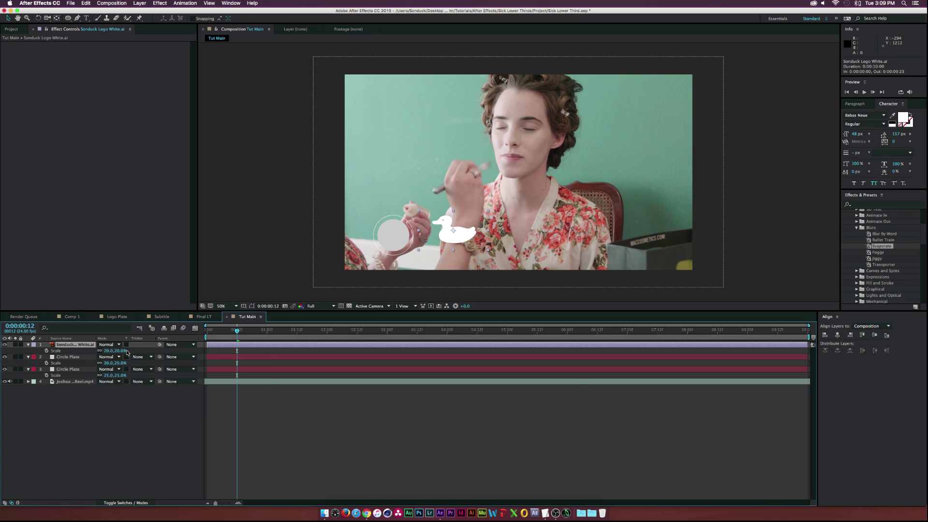
drag(115, 351, 107, 351)
drag(464, 233, 405, 237)
Shrink the duck logo to 11% and nudge it to the centre of the grey disc
drag(106, 352, 103, 351)
click(137, 396)
click(79, 343)
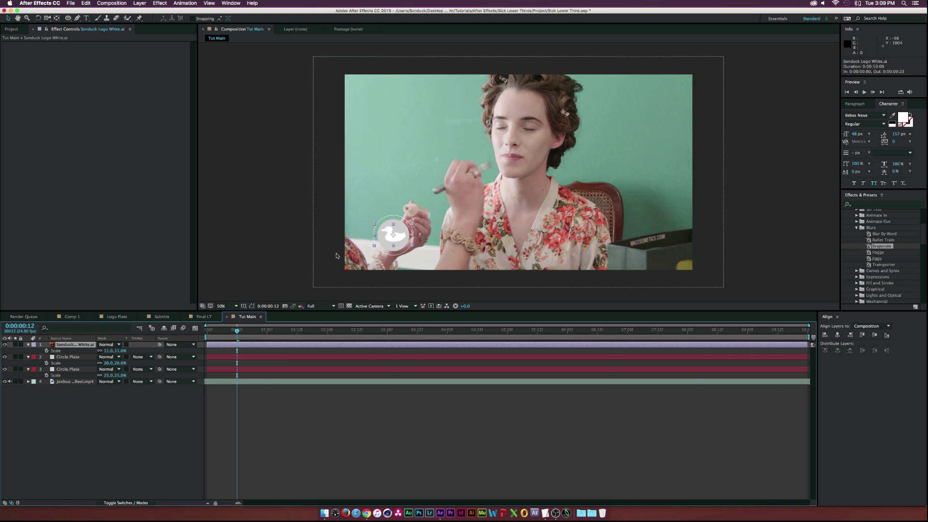
scroll(367, 233, up, 2)
drag(353, 232, 355, 235)
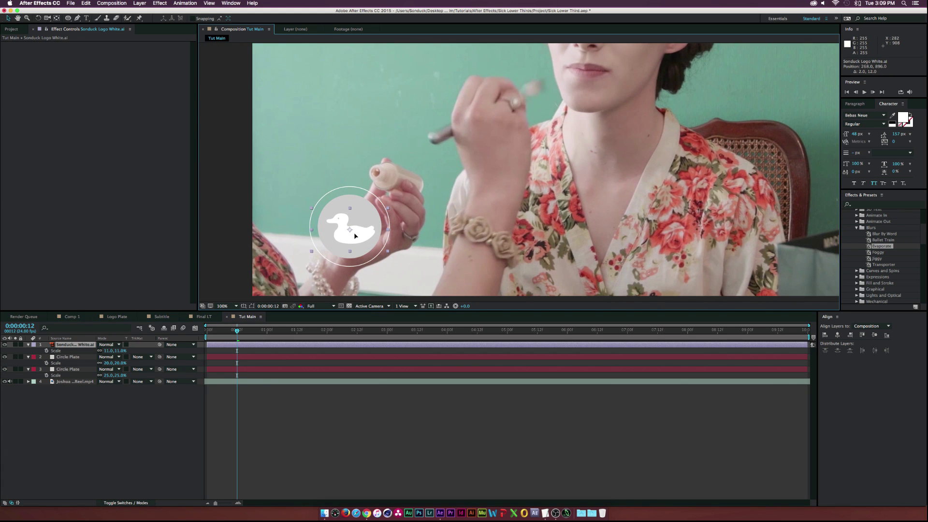
key(comma)
key(apostrophe)
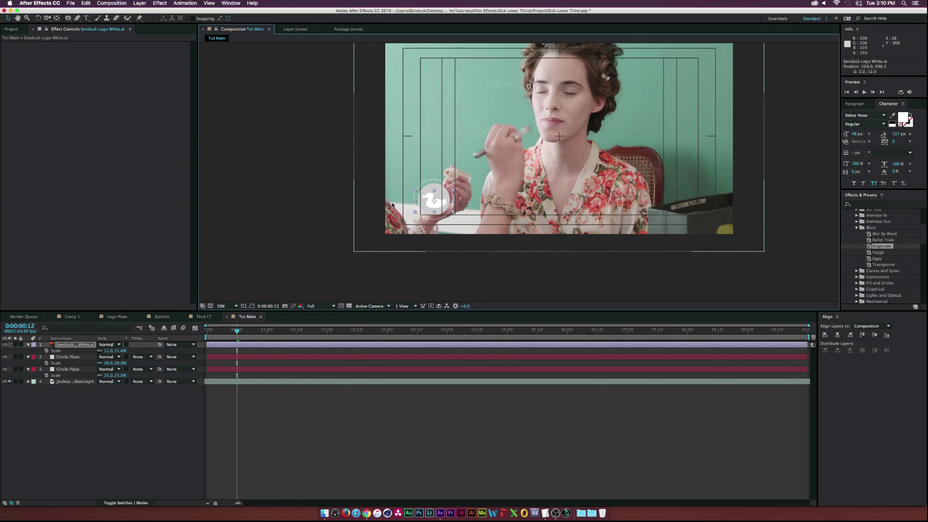
key(apostrophe)
key(period)
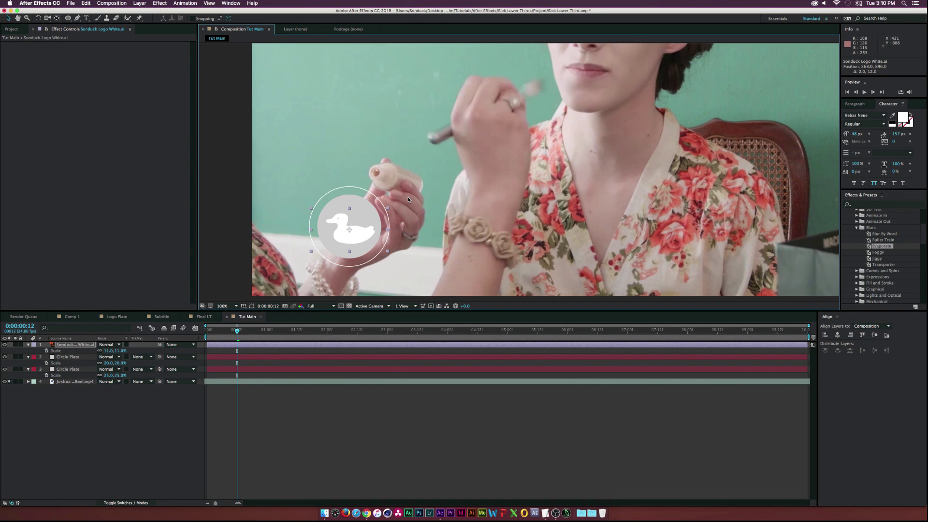
drag(329, 241, 328, 238)
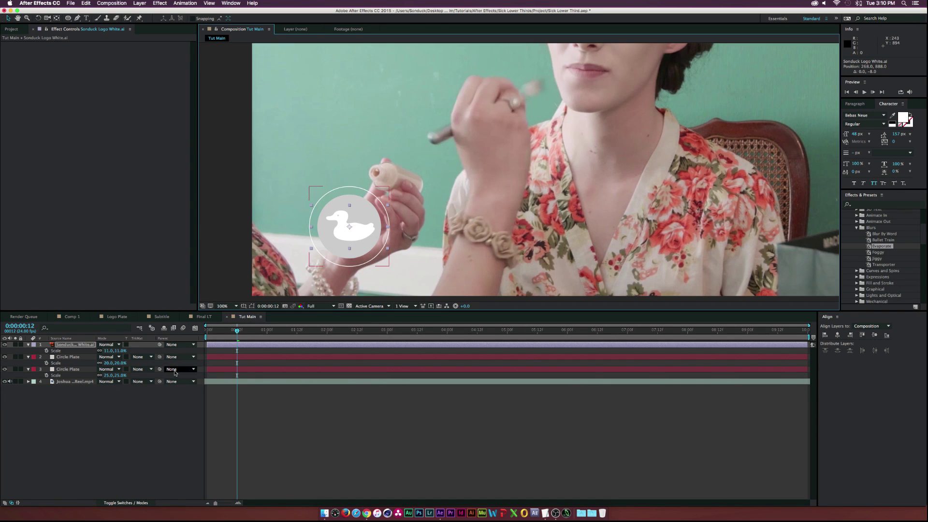
Preview the animation and select the filled disc together with the duck logo
drag(216, 333, 258, 332)
key(space)
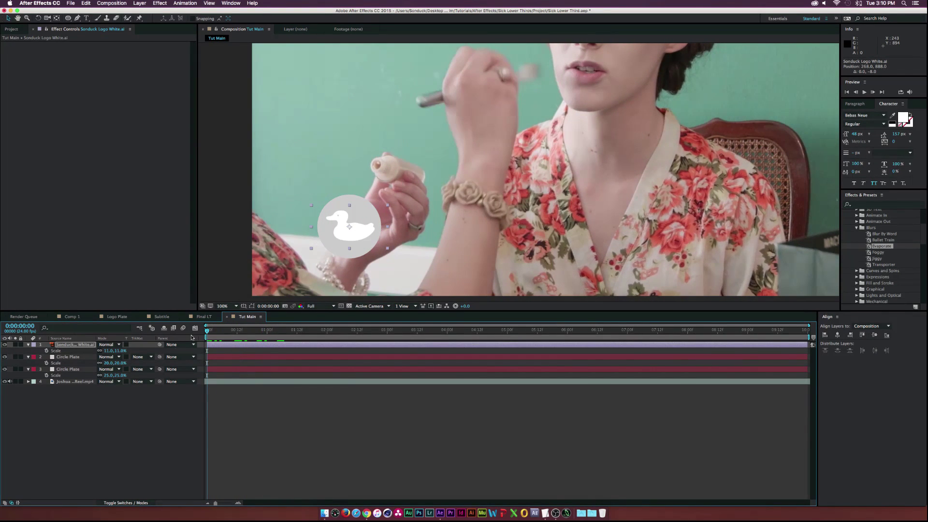
shift+click(67, 357)
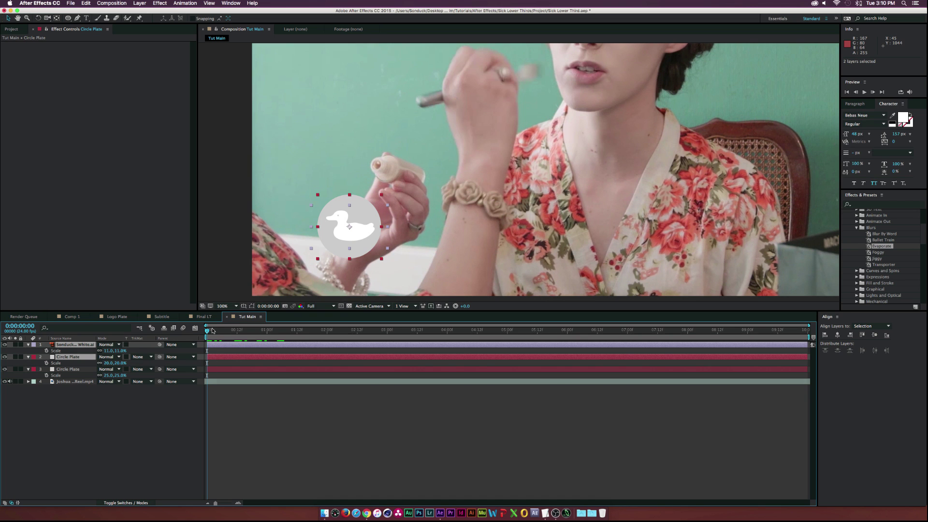
Add Scale and Rotation keyframes for the duck and disc at frame 15
drag(213, 330, 220, 330)
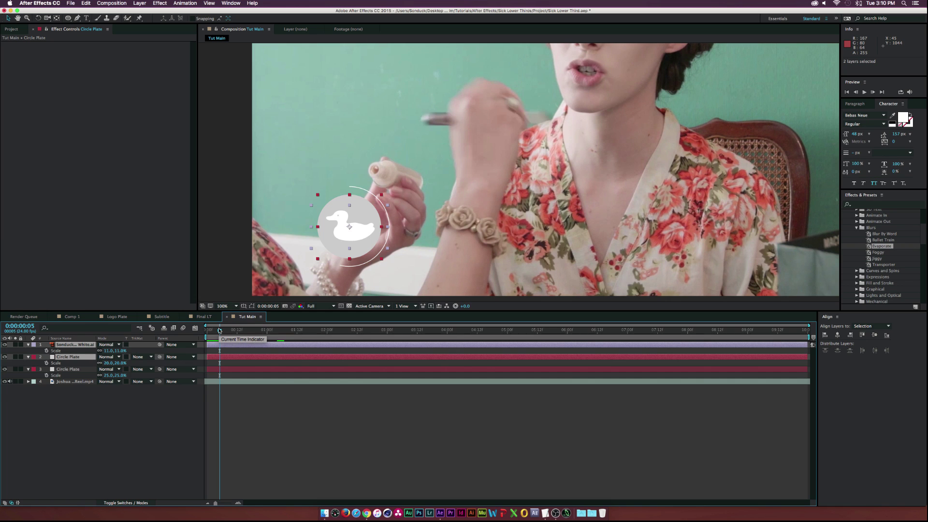
key(shift+r)
click(47, 369)
click(46, 375)
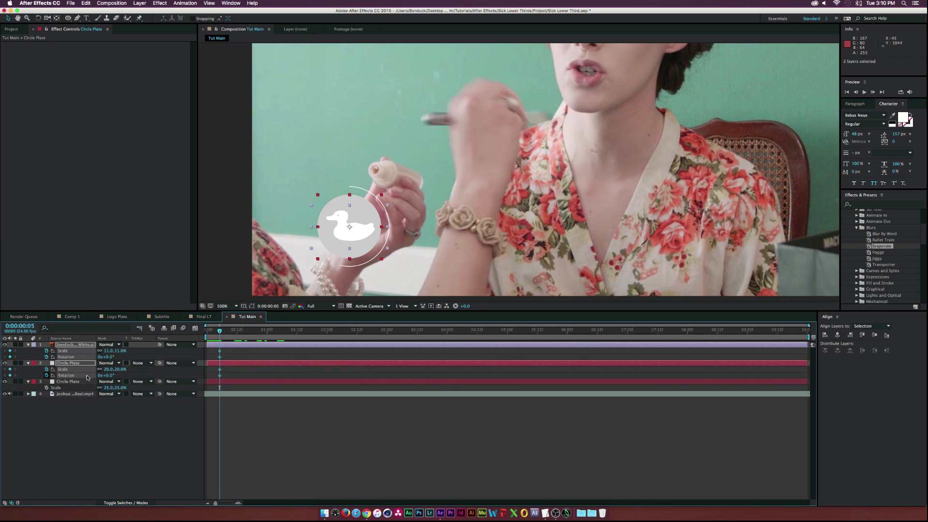
drag(219, 356, 245, 356)
click(97, 423)
At frame 5, set both layers to 0% scale and 47° rotation, then check the pop-in
click(73, 345)
shift+click(77, 363)
drag(103, 356, 111, 352)
click(111, 350)
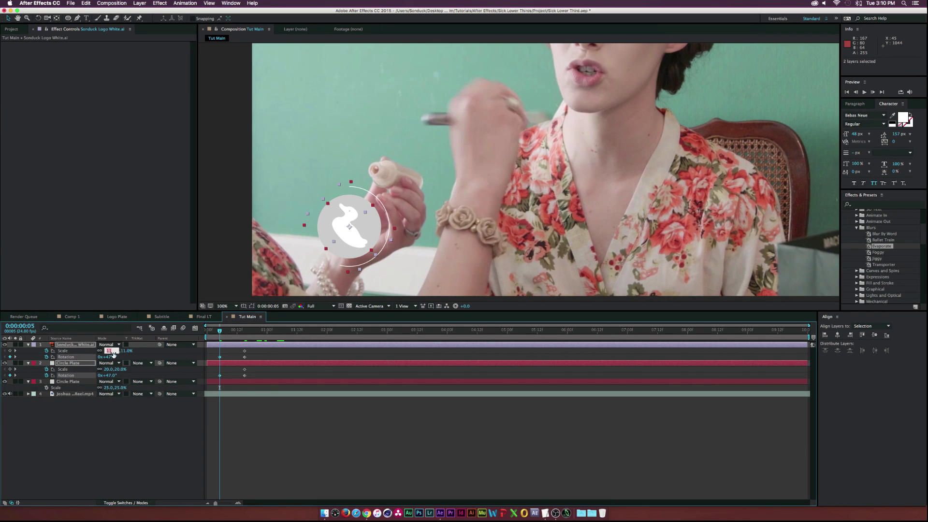
click(123, 422)
drag(224, 333, 244, 329)
drag(250, 372, 259, 385)
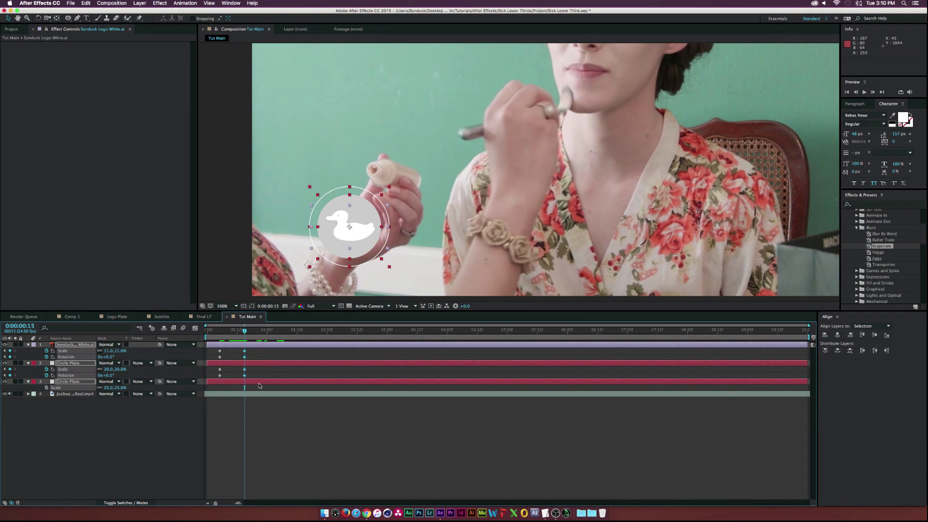
mouse_move(245, 331)
mouse_down()
mouse_move(220, 332)
mouse_move(245, 331)
mouse_up()
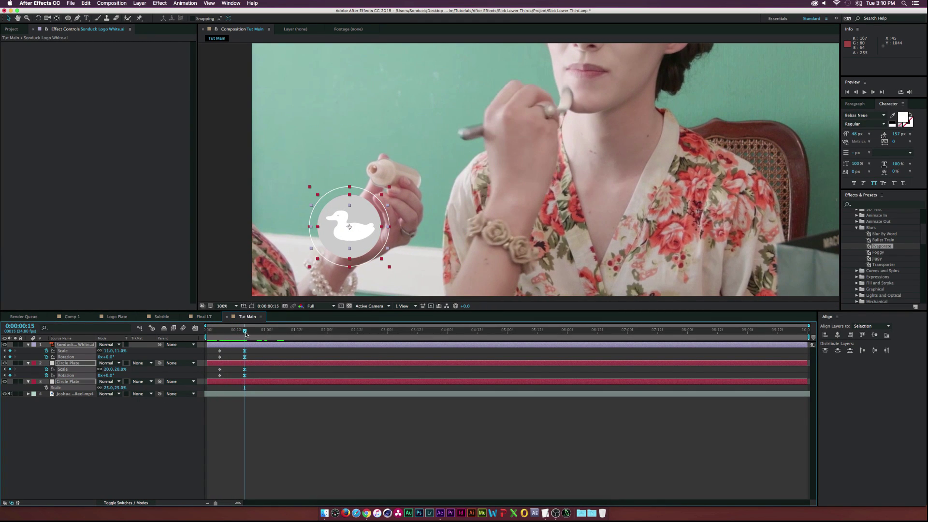
click(65, 467)
key(u)
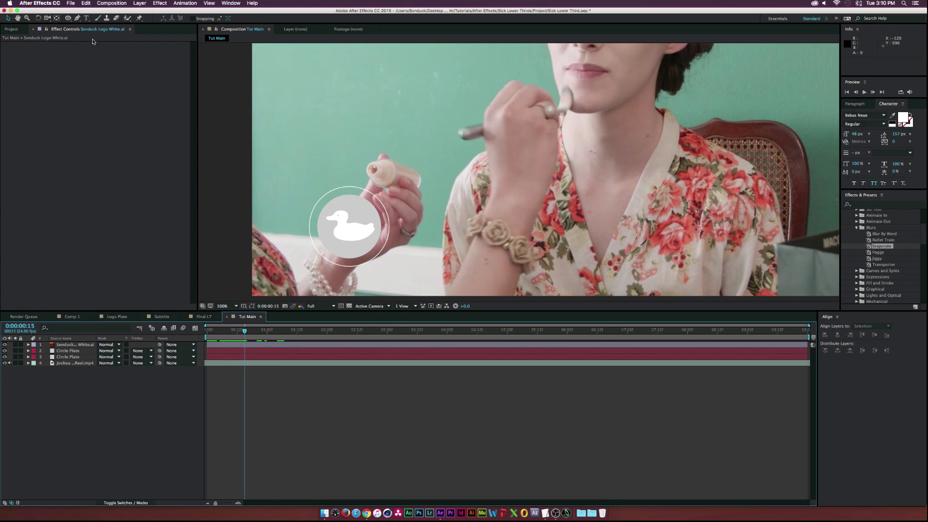
Create a composition-size grey solid named 'Name Plate'
click(72, 20)
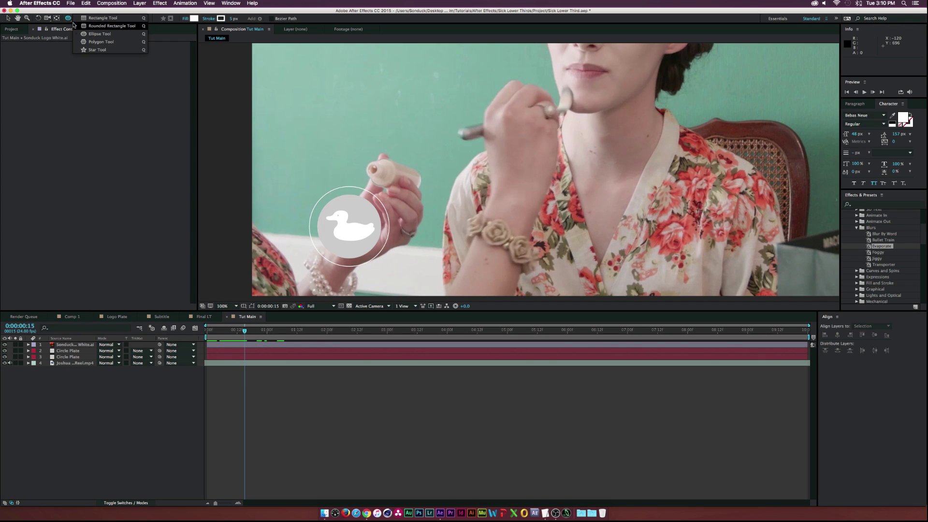
key(super+y)
text(Nam)
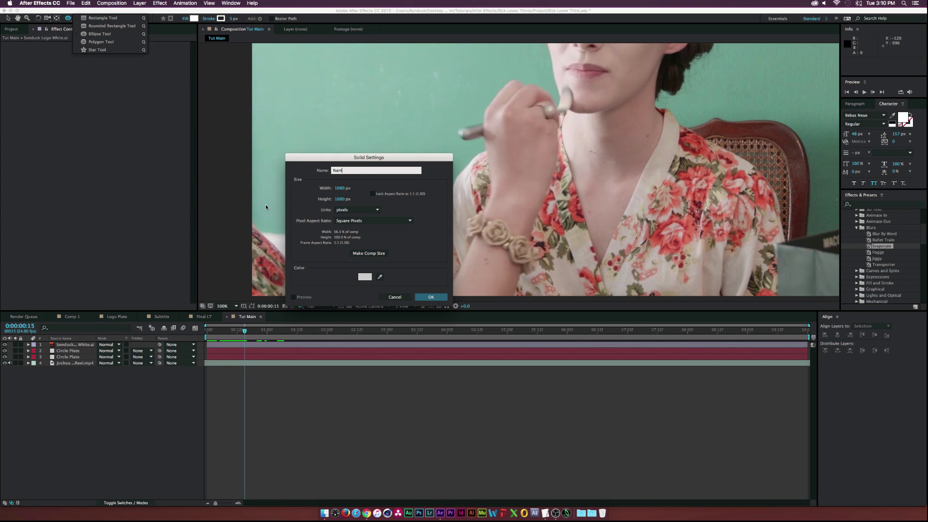
text(e Plate)
click(368, 253)
click(419, 296)
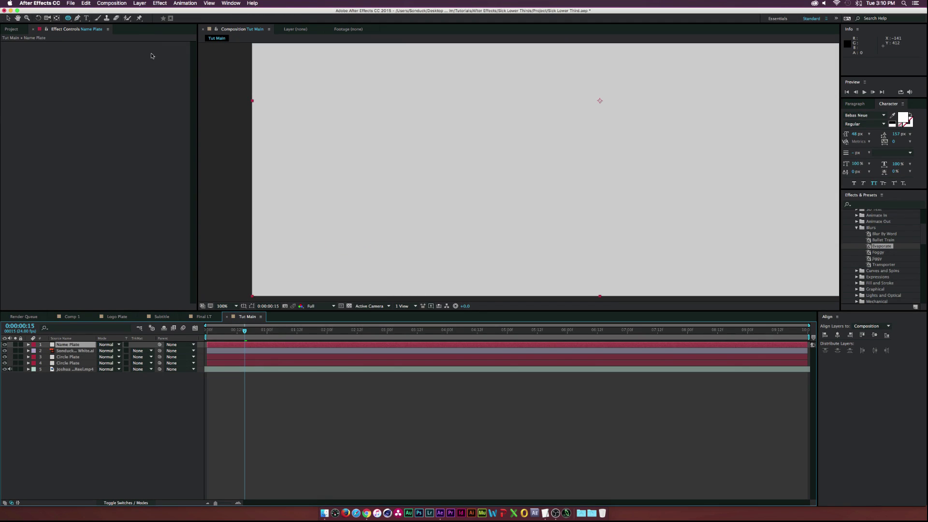
Mask the Name Plate solid with a rectangle into a horizontal bar beside the duck circle
drag(66, 18, 97, 20)
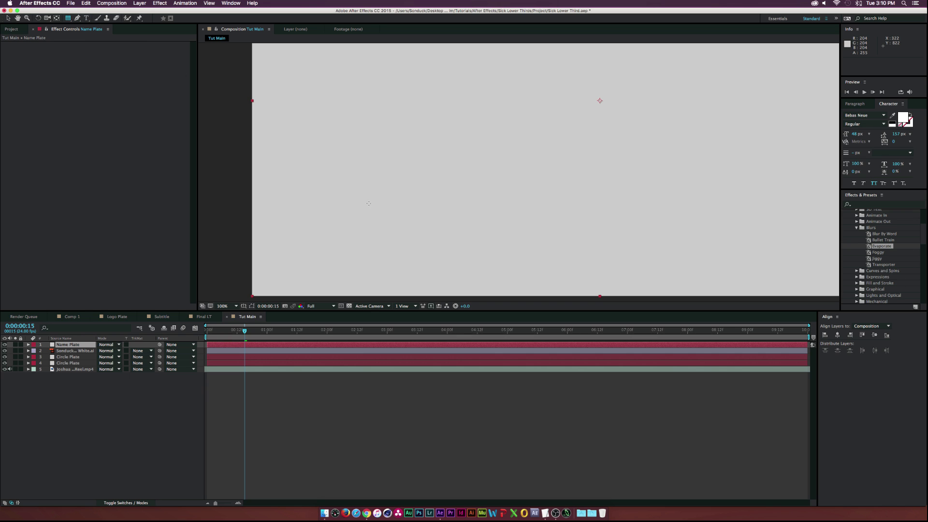
key(comma)
drag(451, 208, 584, 183)
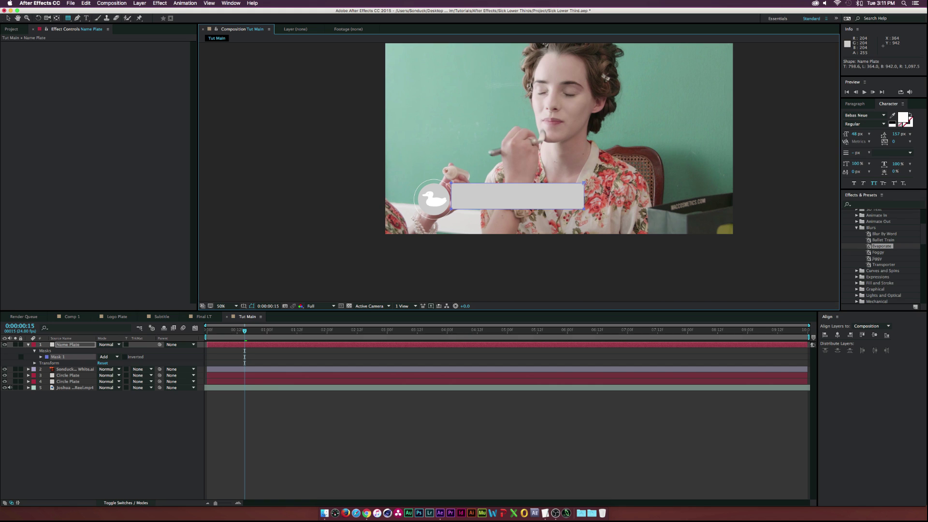
Shift the Name Plate bar slightly right and down, leaving a small gap from the duck disc
click(9, 18)
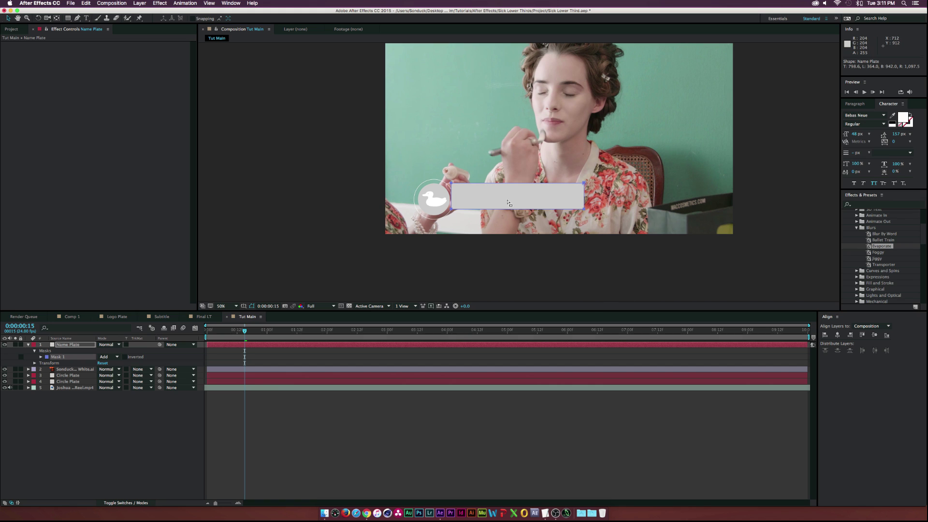
drag(496, 200, 507, 202)
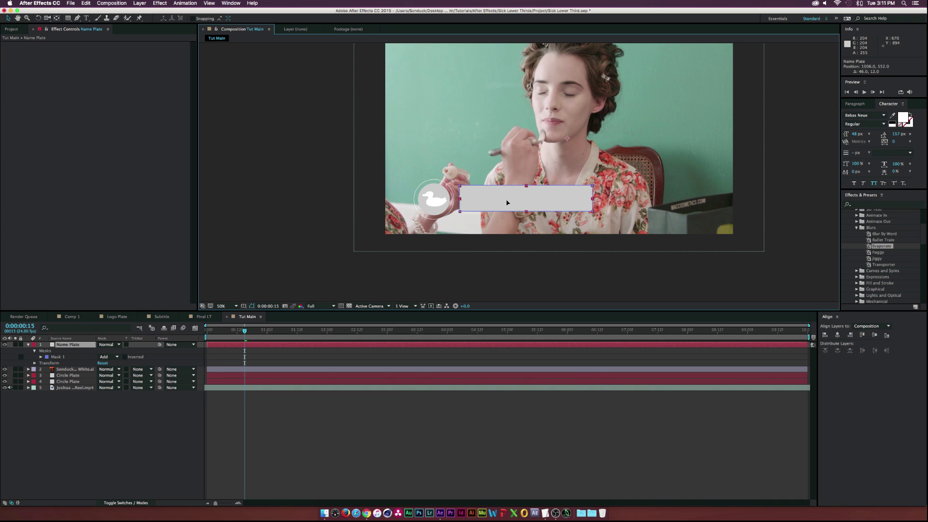
key(Return)
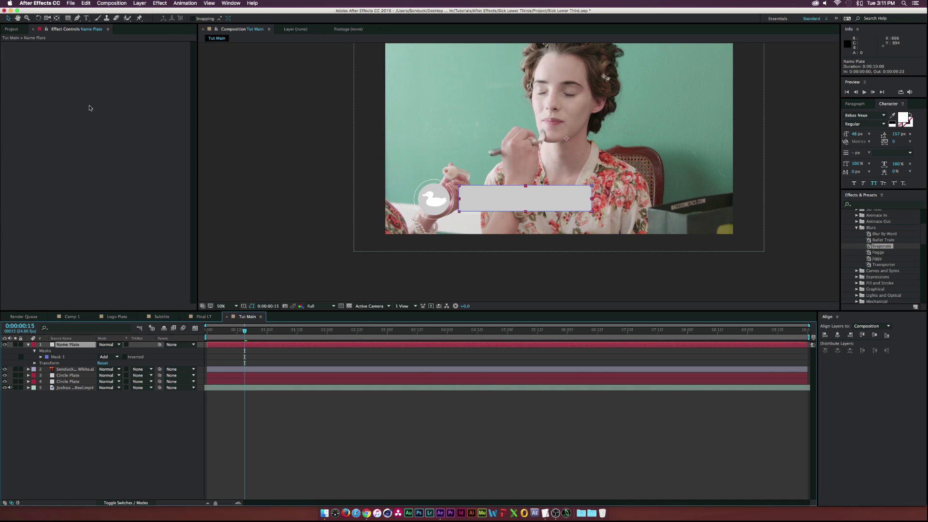
click(159, 3)
click(103, 476)
click(68, 375)
Copy the Circle Plate's Stroke Start keyframes and paste them onto the Name Plate layer
click(65, 382)
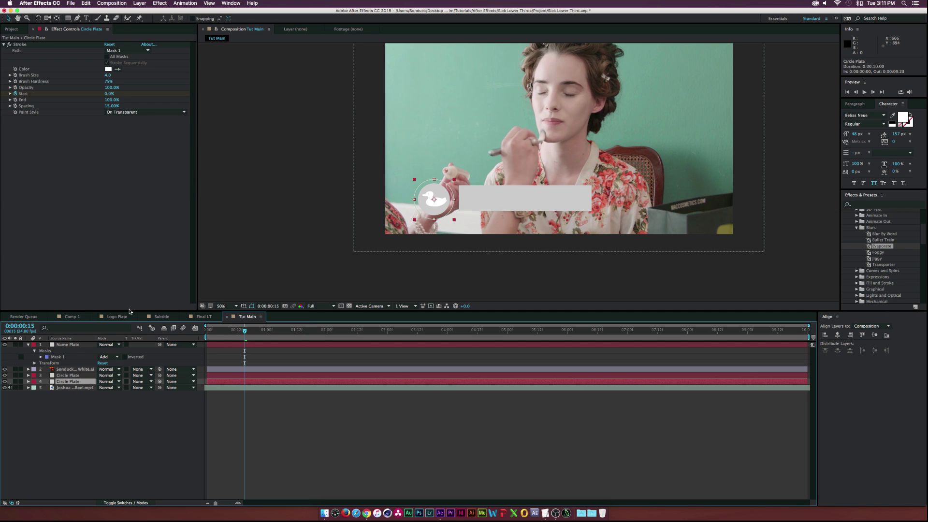
key(u)
drag(208, 394, 205, 395)
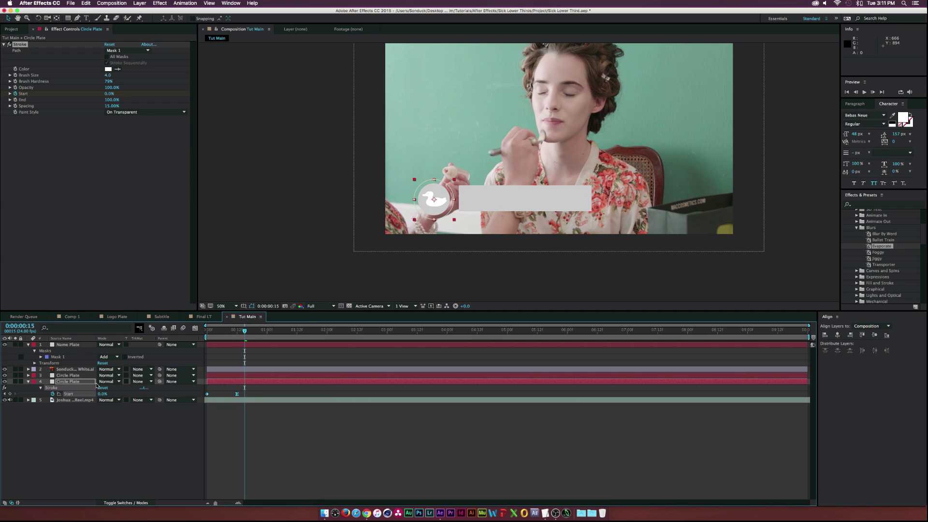
key(super+c)
click(69, 345)
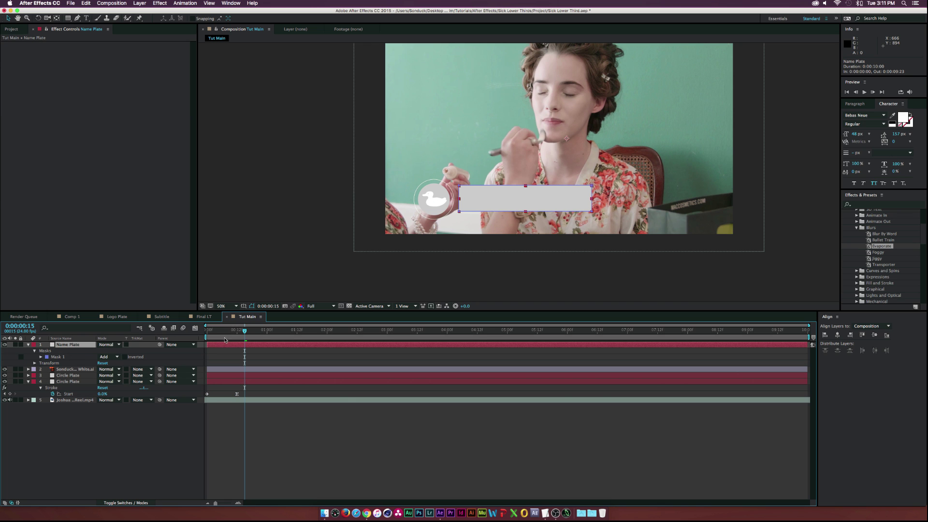
drag(245, 331, 232, 333)
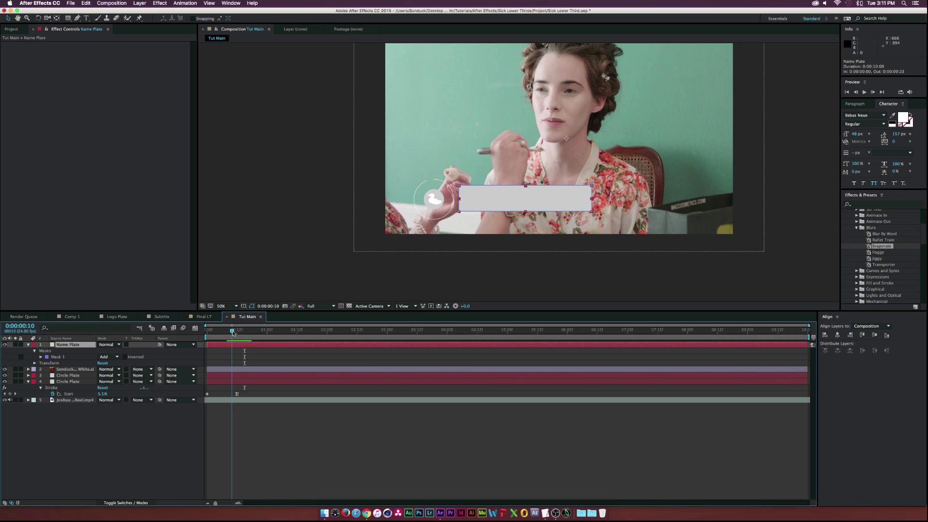
key(ctrl+v)
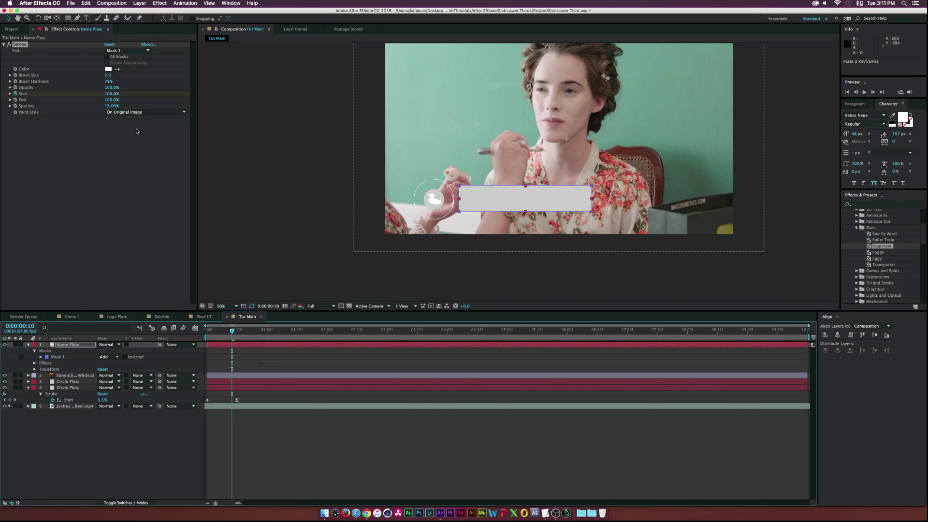
Set the Name Plate stroke's Paint Style to On Transparent and preview the outline drawing on
click(145, 112)
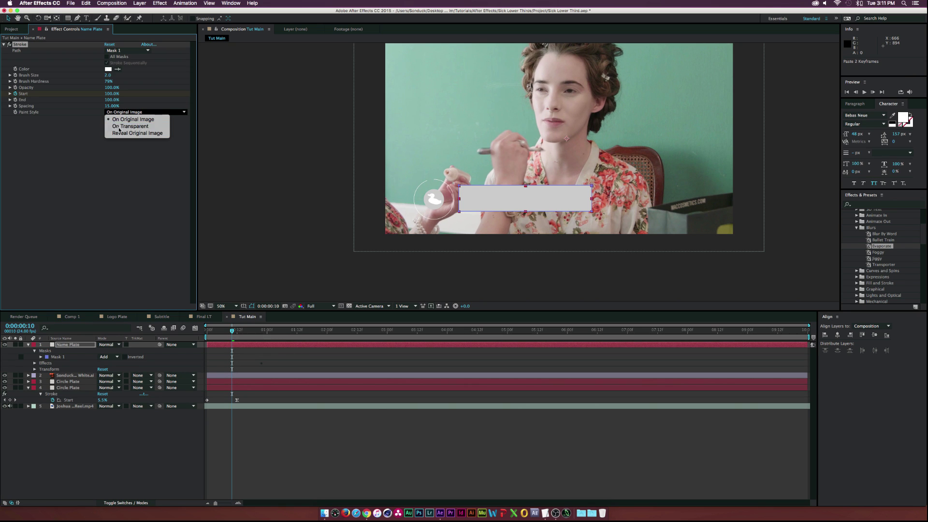
click(118, 126)
click(236, 435)
drag(232, 331, 261, 332)
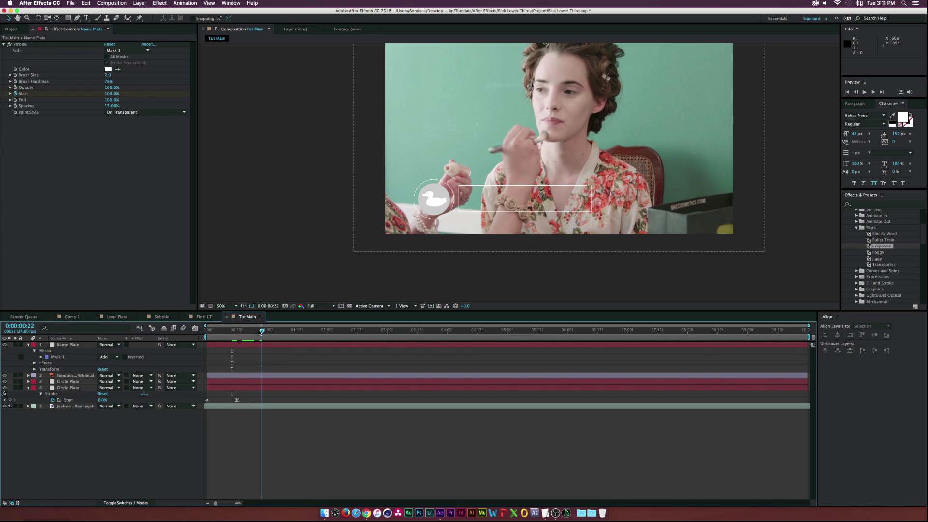
click(264, 331)
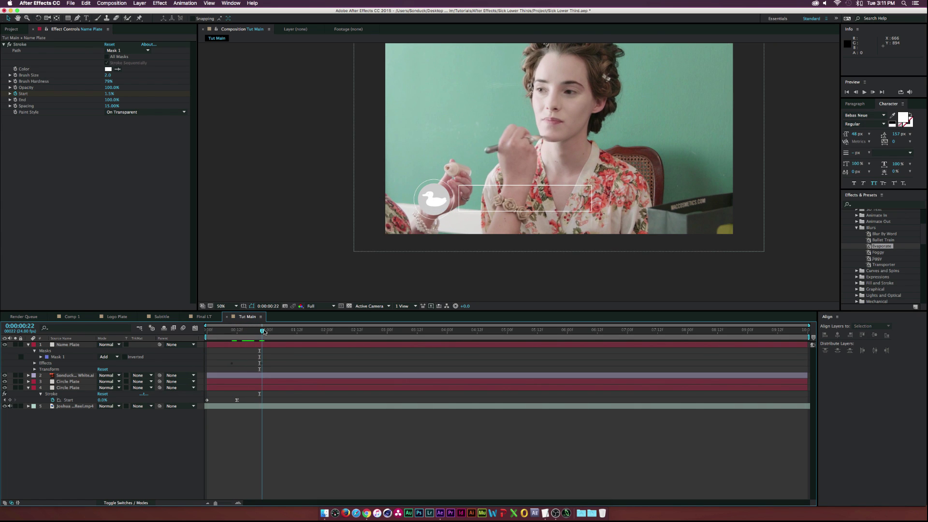
Duplicate the Name Plate layer and delete the Stroke effect from the copy
click(67, 345)
key(super+d)
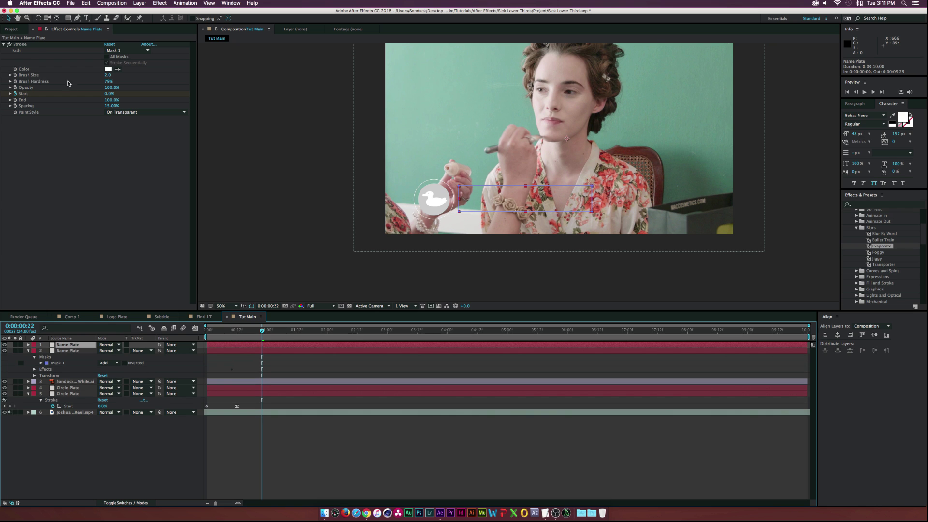
click(27, 44)
key(Delete)
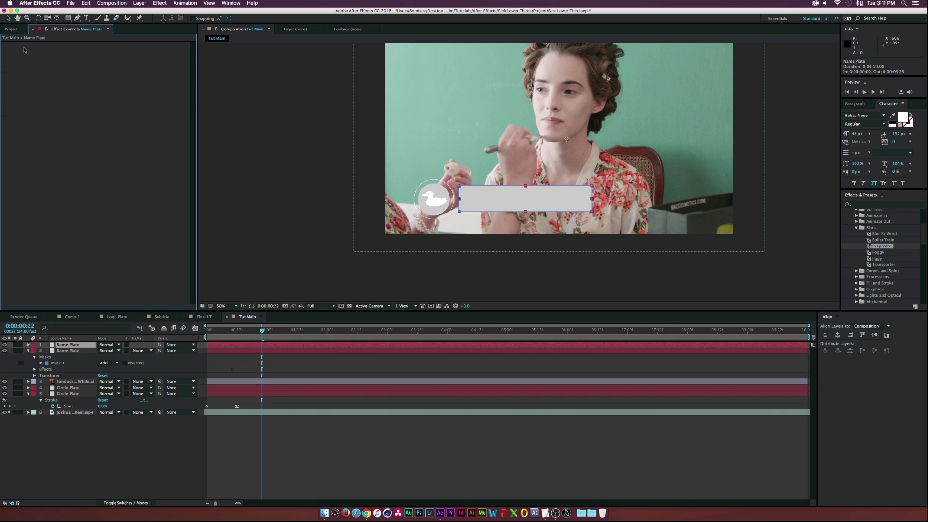
Inset the top Name Plate's Mask 1 on all four edges so the grey bar sits inside the white outline
key(period)
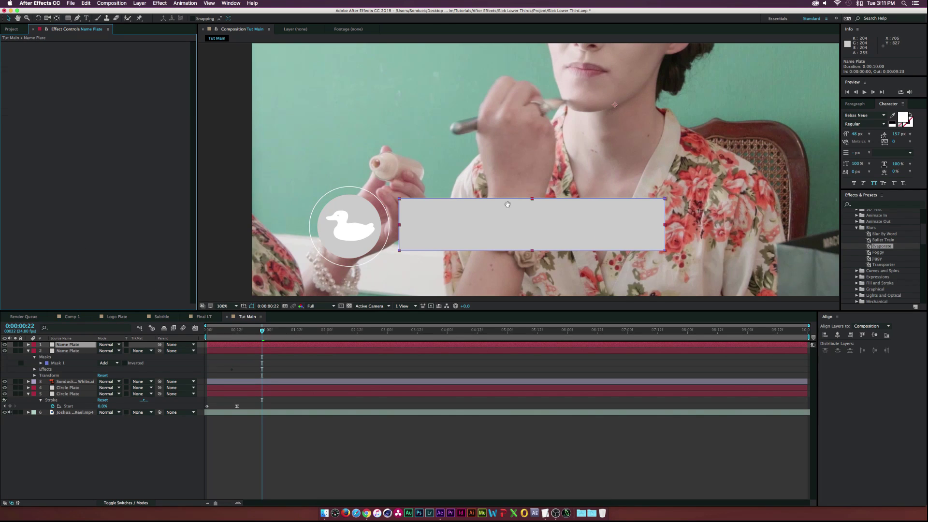
drag(502, 204, 459, 190)
key(v)
click(607, 188)
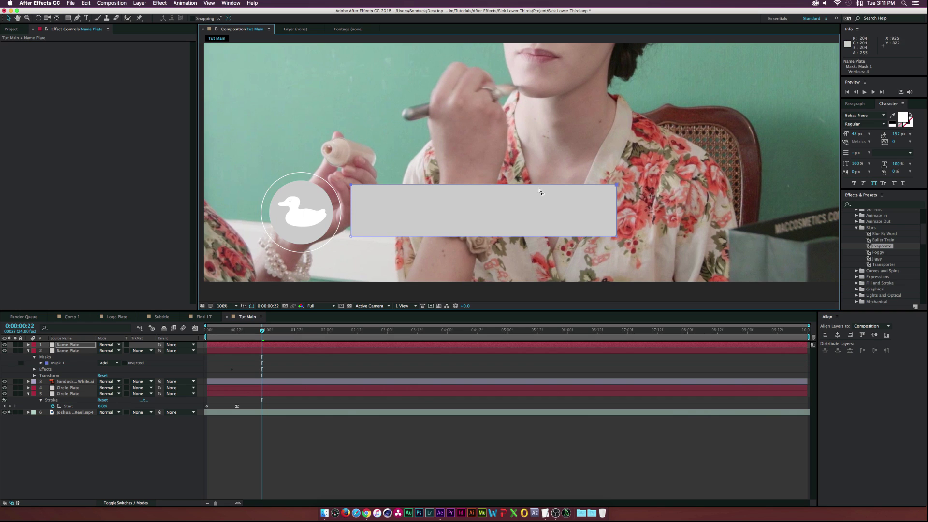
drag(558, 184, 559, 188)
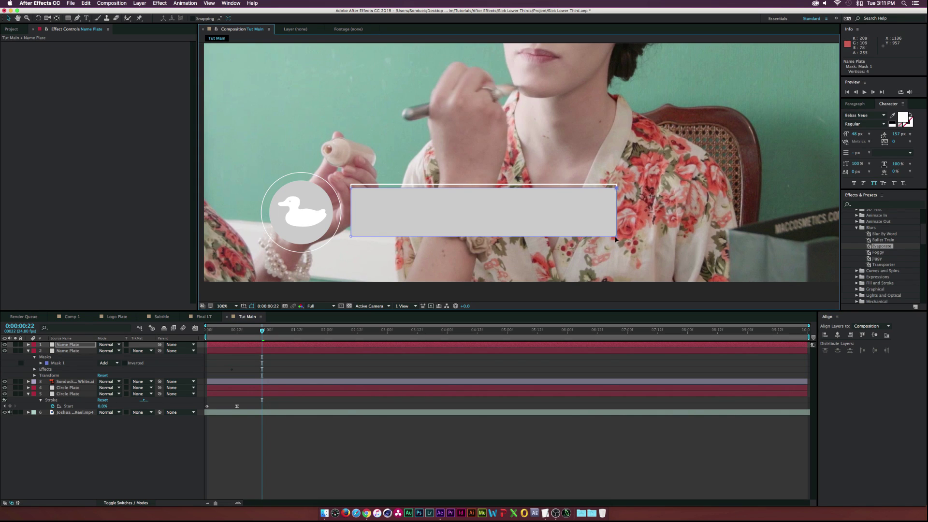
key(Left)
key(Left)
key(Left)
key(Left)
key(Left)
key(Left)
key(Up)
key(Up)
key(Up)
key(Up)
key(Up)
key(Up)
key(Up)
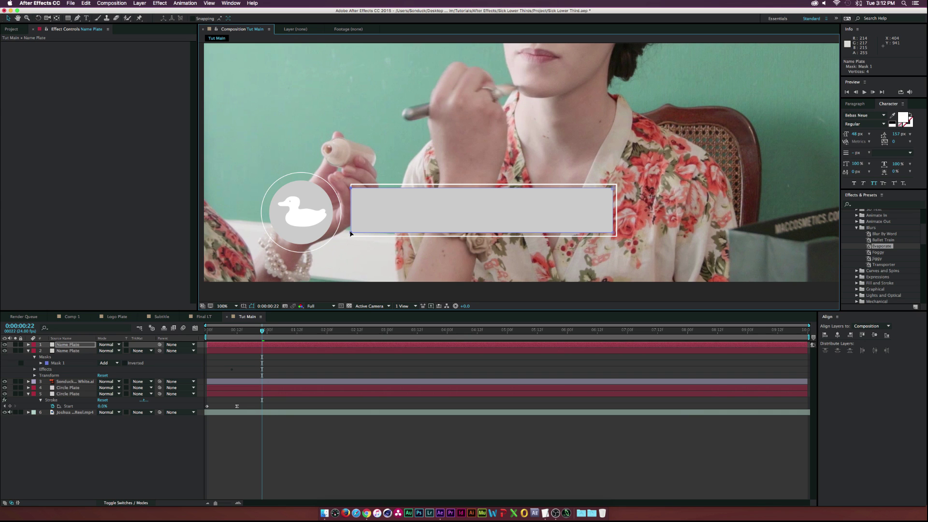
click(351, 232)
key(Right)
key(Right)
key(Right)
key(Right)
key(Right)
key(Right)
key(Right)
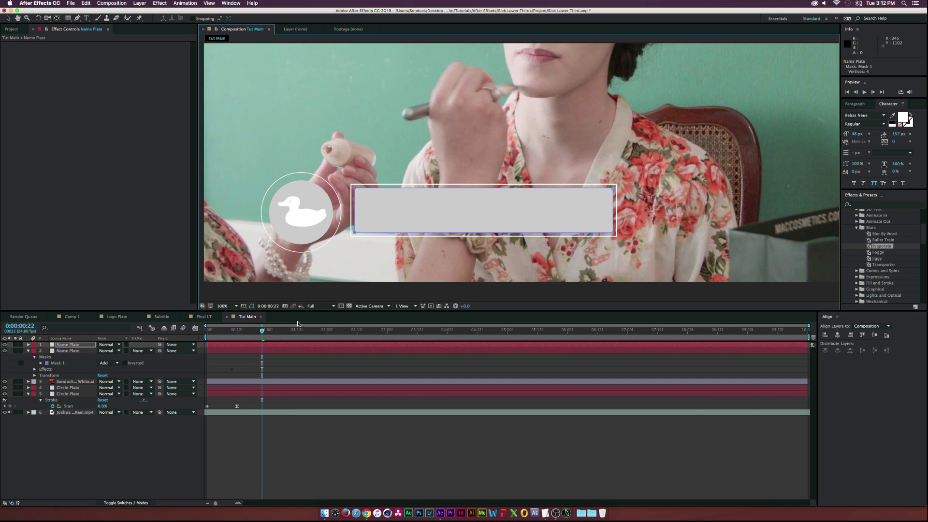
click(111, 464)
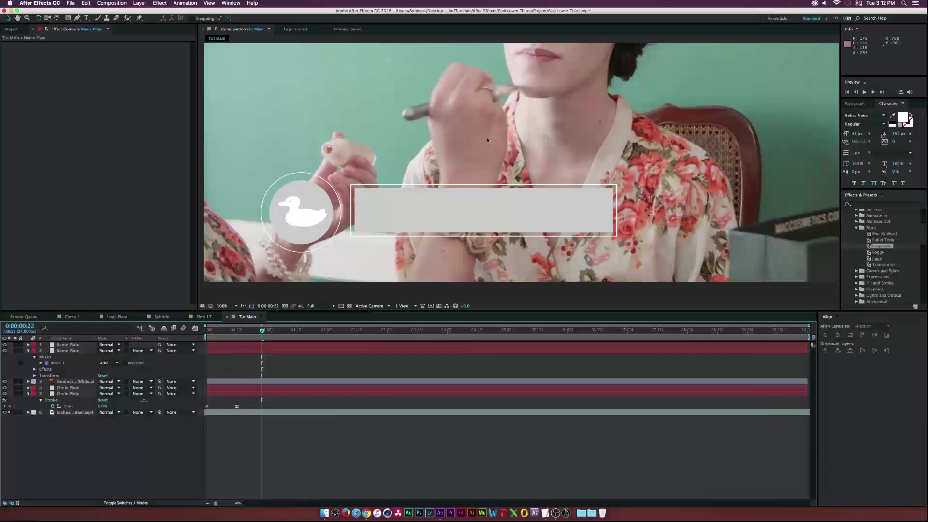
key(period)
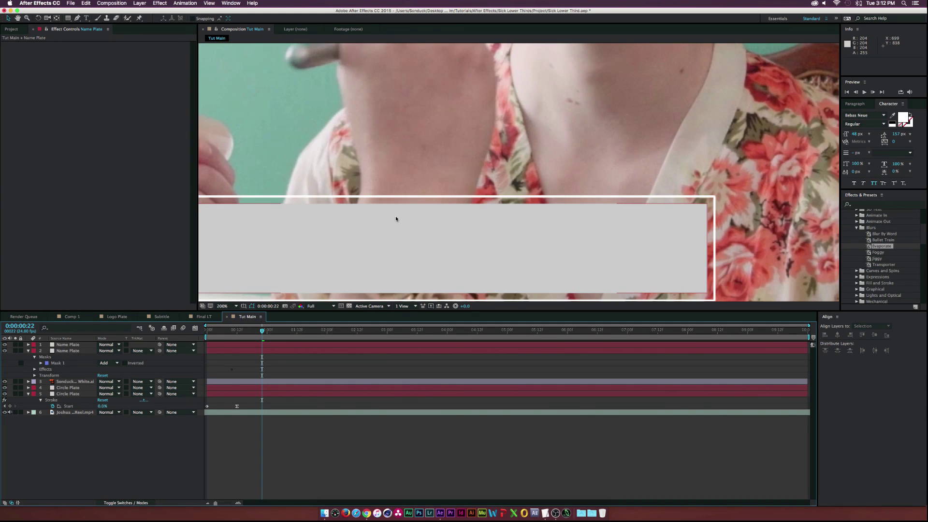
key(comma)
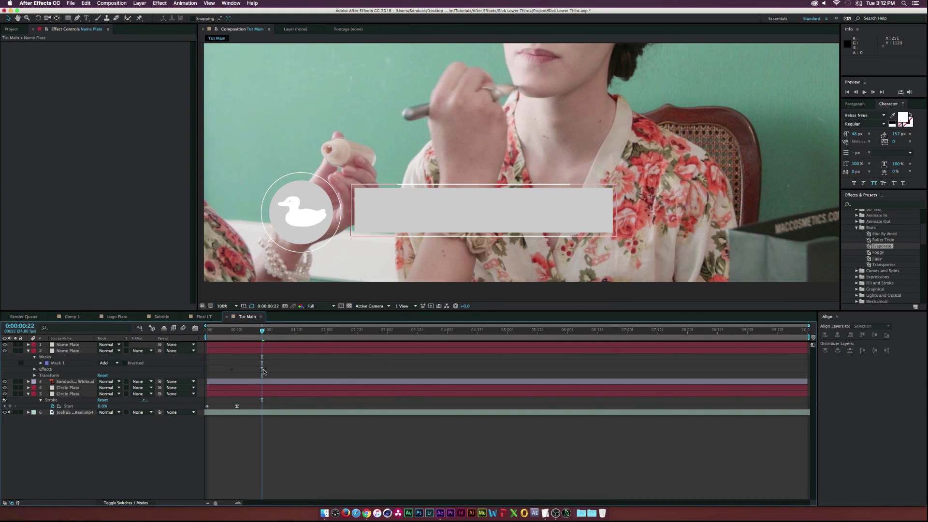
Type the person's name on the name bar and set its font size to 110 px
click(86, 18)
click(379, 210)
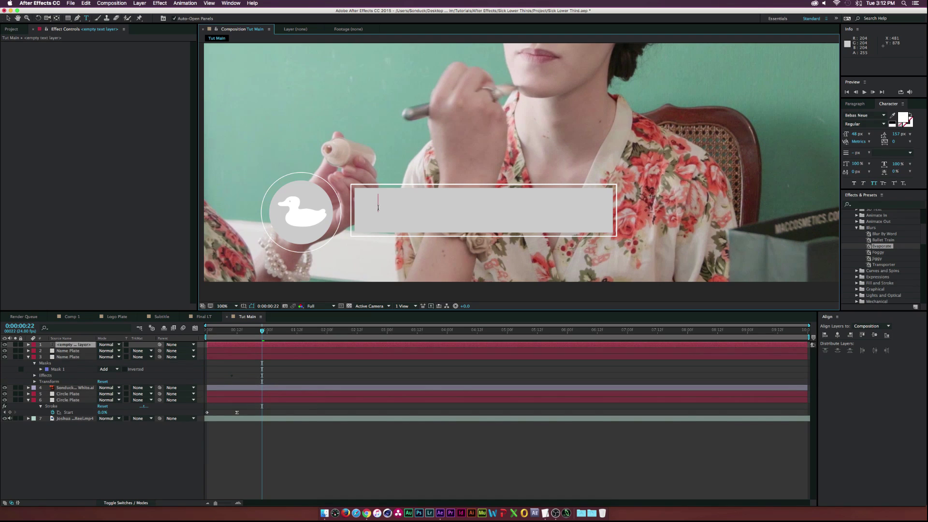
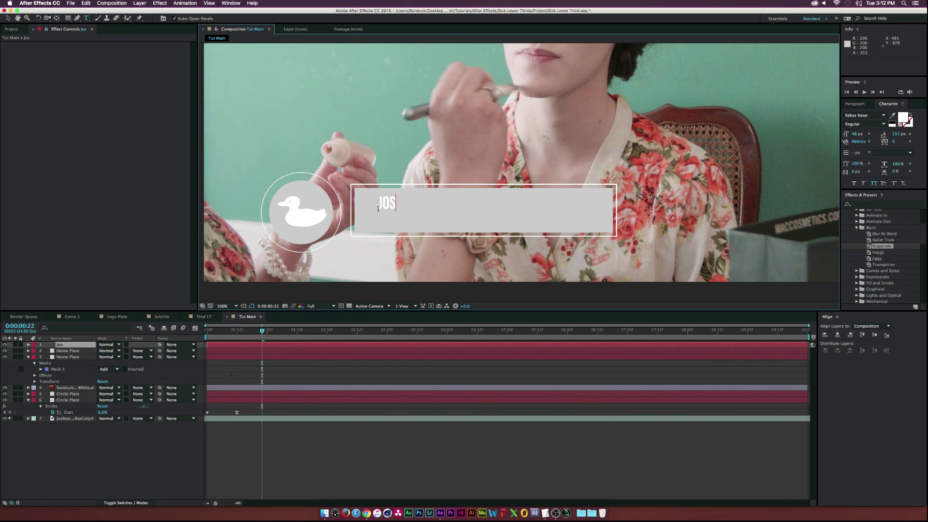
key(super+a)
drag(852, 131, 881, 131)
click(8, 18)
click(68, 351)
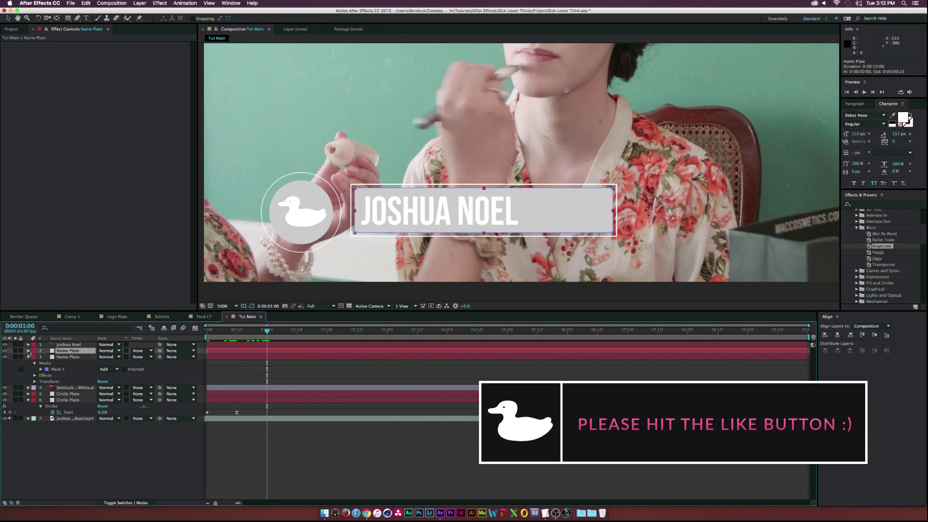
click(28, 350)
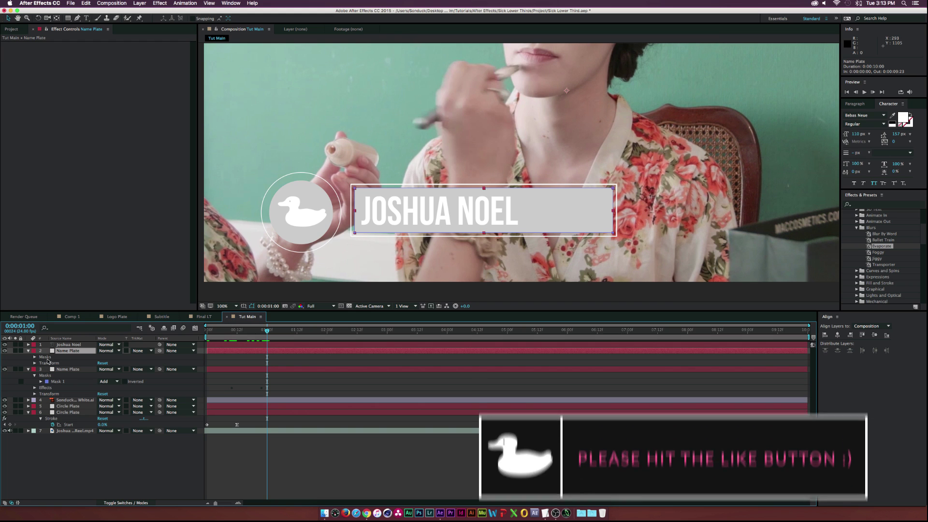
click(46, 357)
Duplicate the Name Plate mask into Mask 2 set to Subtract, with expansion at 0 px
key(ctrl+d)
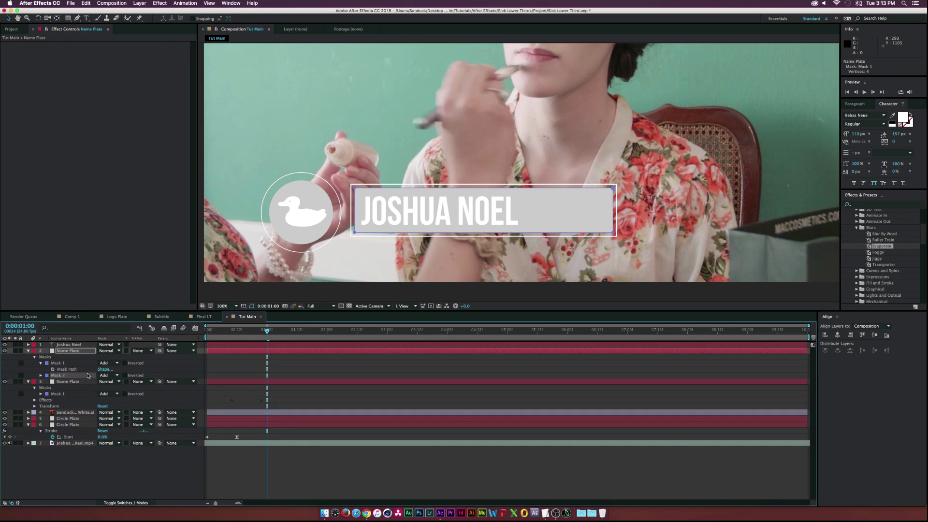
click(106, 376)
click(113, 397)
key(m)
key(m)
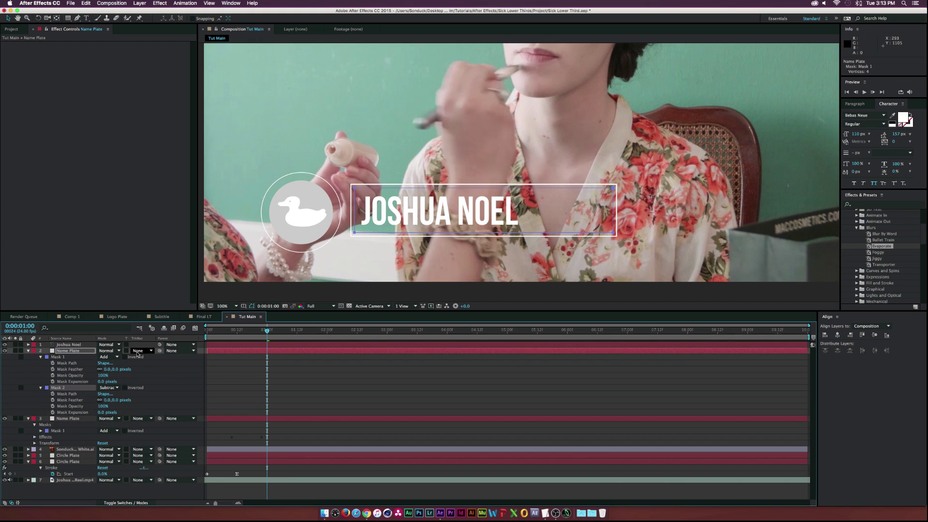
mouse_move(102, 414)
mouse_down()
mouse_move(91, 414)
mouse_move(102, 412)
mouse_up()
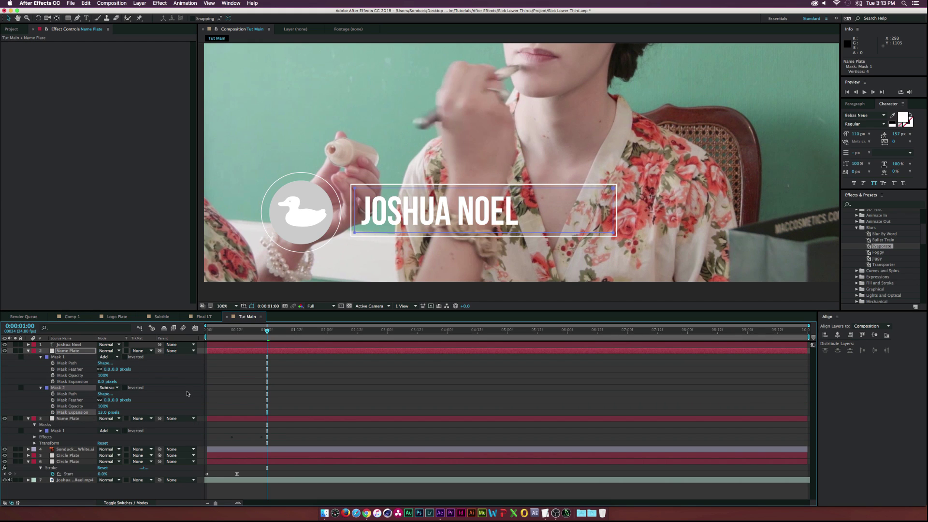
drag(102, 413, 56, 415)
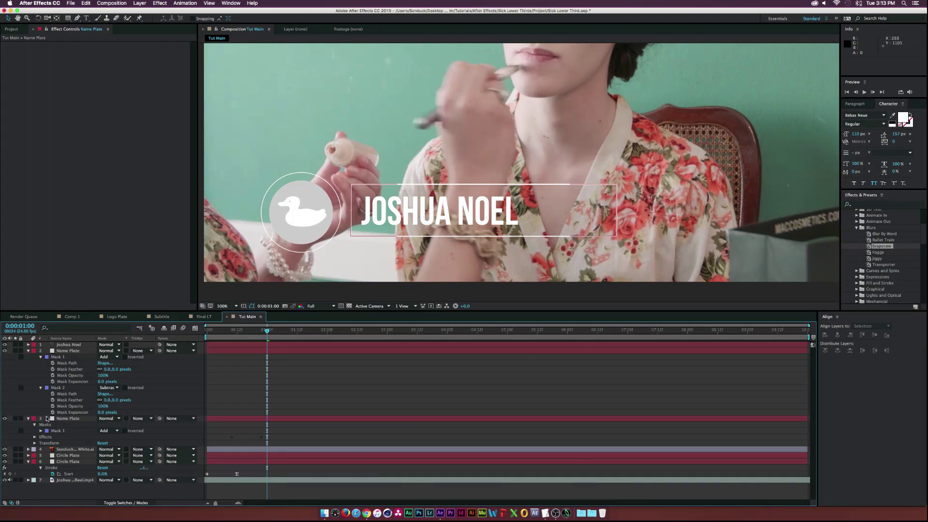
Keyframe Mask 2 Expansion at 0 px at 0:00:00:16 and about -65 px at 0:00:01:03
drag(266, 332, 247, 333)
click(52, 412)
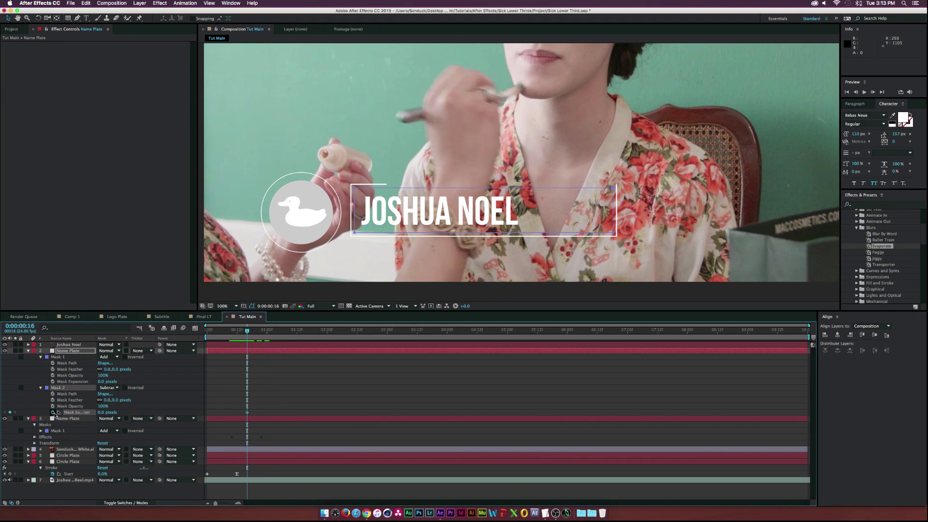
drag(248, 332, 275, 332)
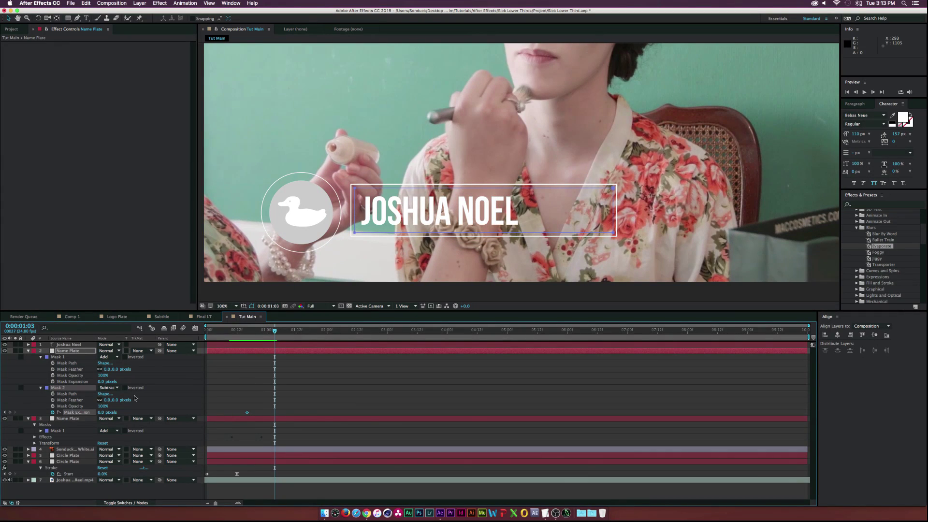
drag(102, 412, 74, 412)
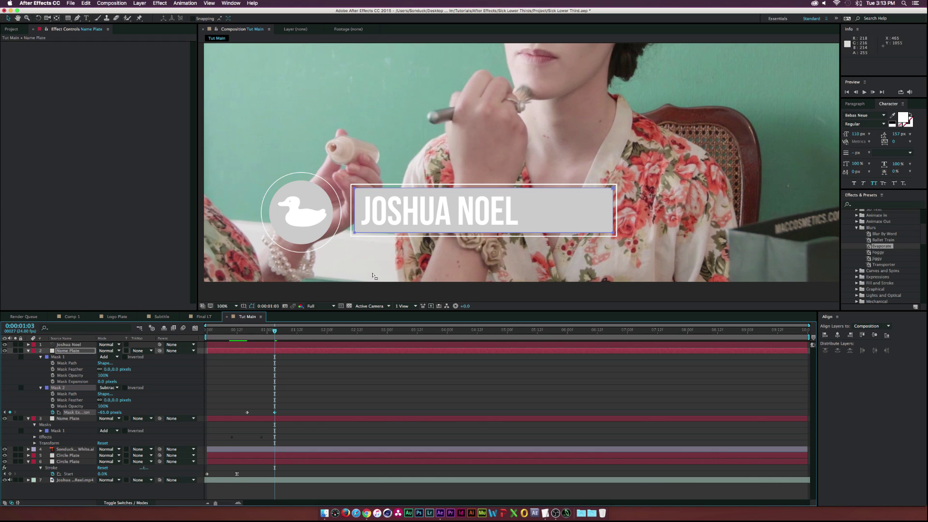
Duplicate the Name Plate layer and move the copy above the name text layer
click(28, 351)
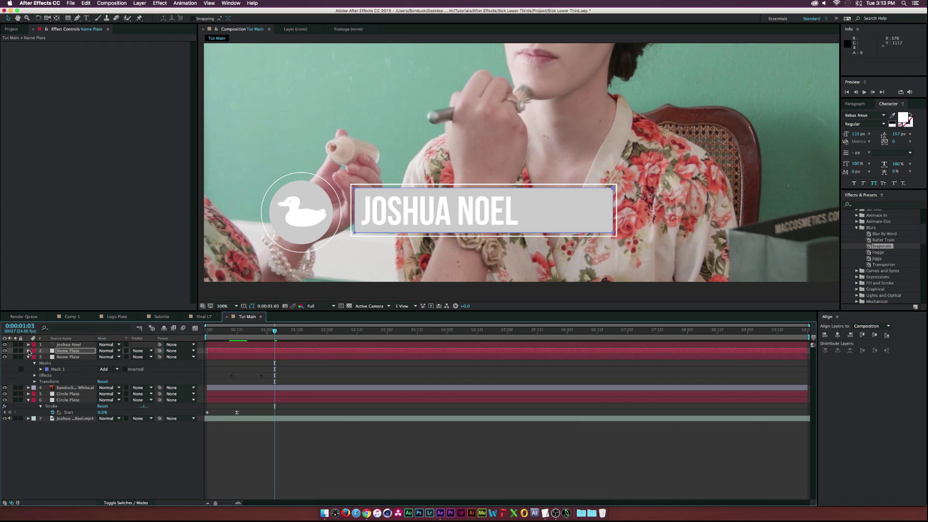
click(66, 352)
key(super+d)
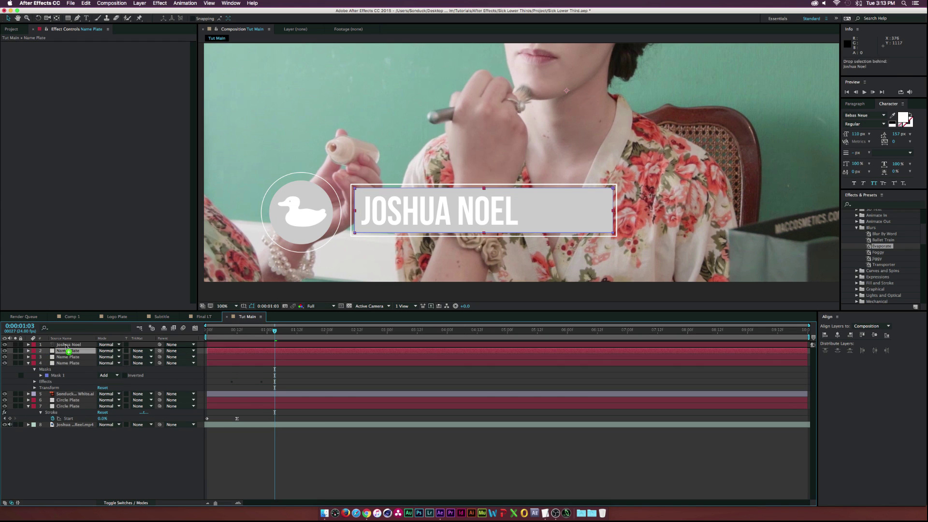
drag(70, 350, 70, 343)
Set the name text's Track Matte to Alpha Matte 'Name Plate' and check the reveal
click(68, 350)
click(138, 351)
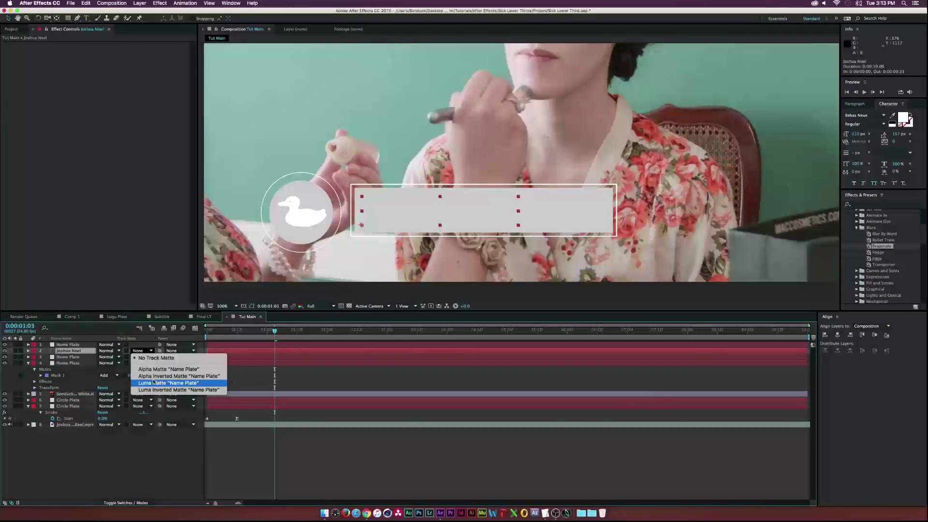
click(145, 369)
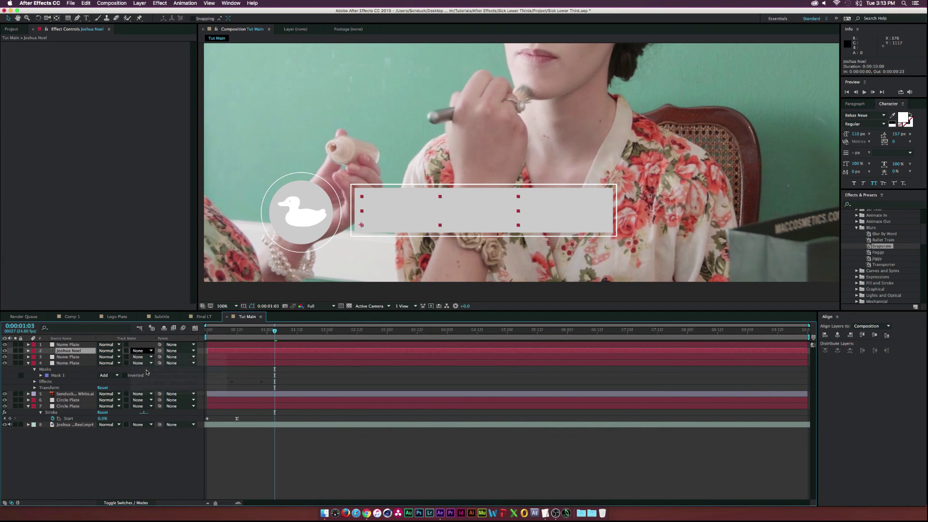
mouse_move(275, 332)
mouse_down()
mouse_move(245, 333)
mouse_move(292, 332)
mouse_up()
click(51, 344)
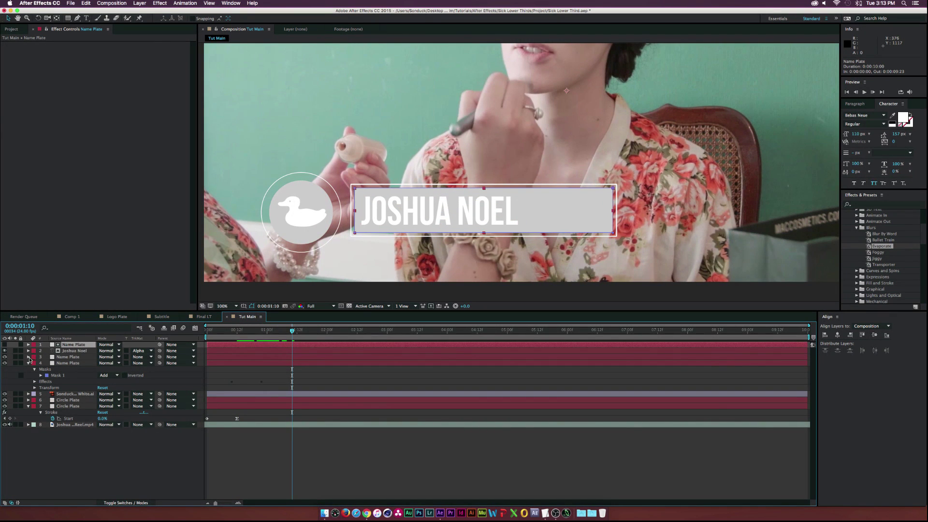
click(28, 363)
Duplicate layers 1–4 of the name bar and reposition the copies in the layer stack
click(69, 362)
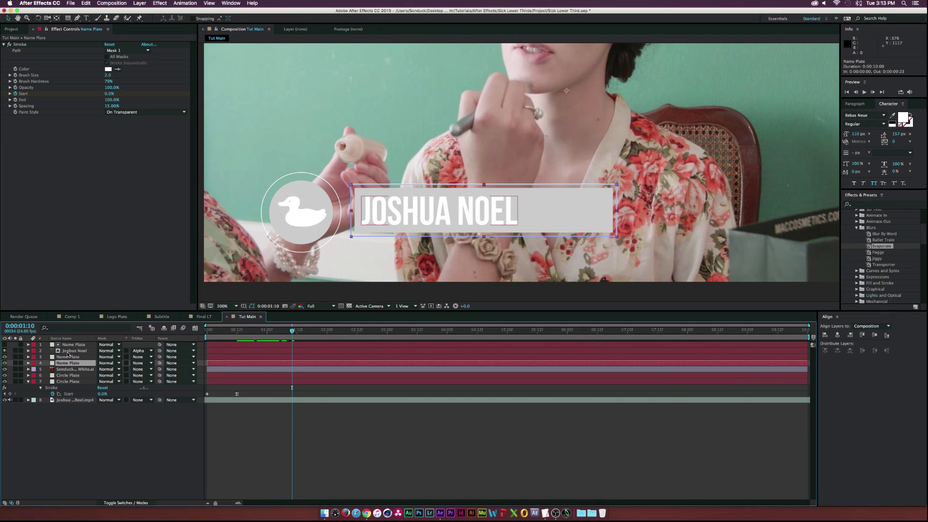
shift+click(72, 345)
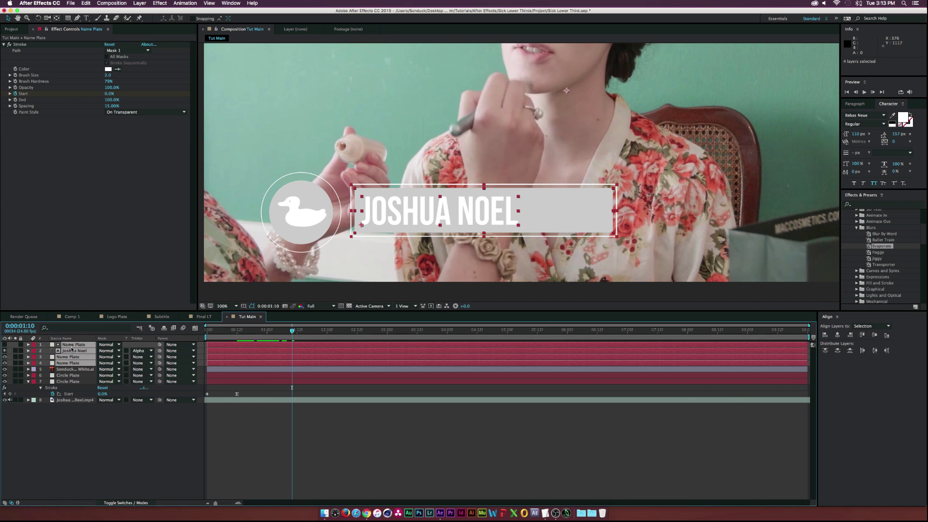
click(77, 436)
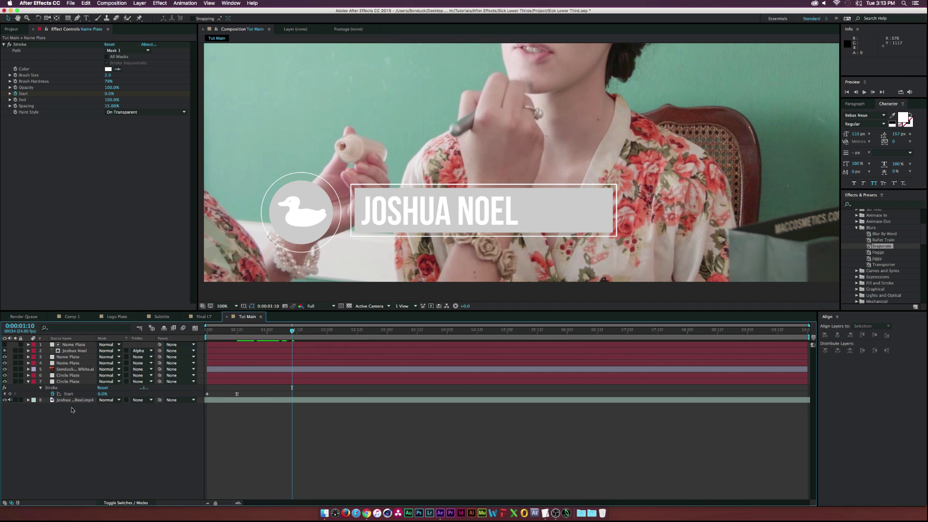
click(68, 362)
shift+click(72, 345)
key(super+d)
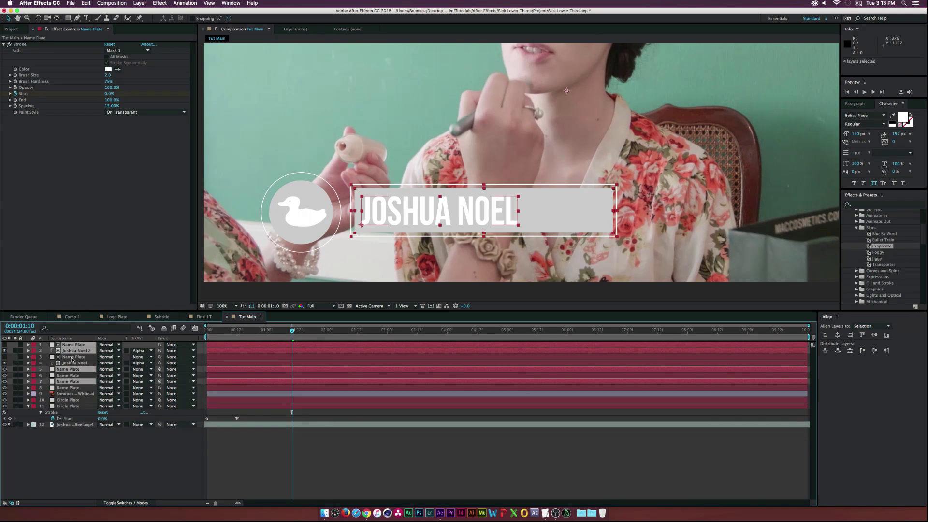
drag(70, 351, 71, 363)
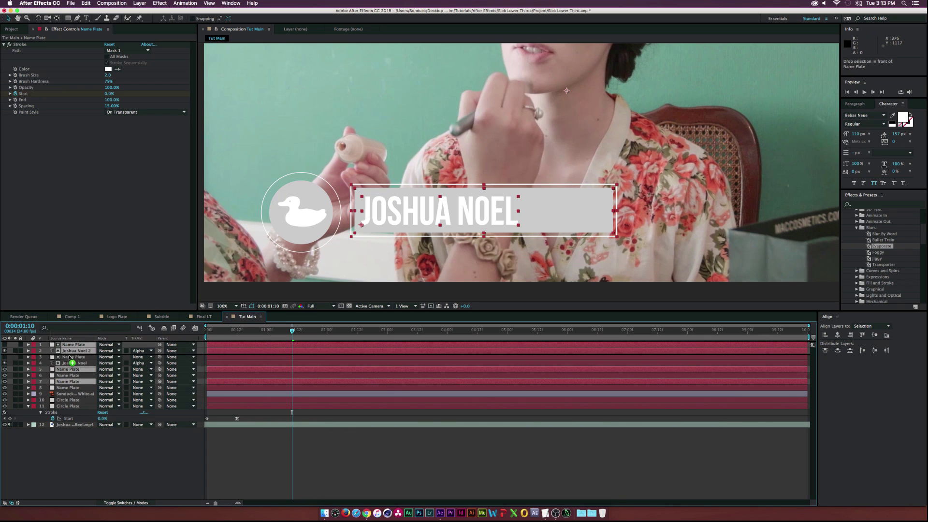
Label one set of name-bar layers Orange and the other set Brown
click(33, 344)
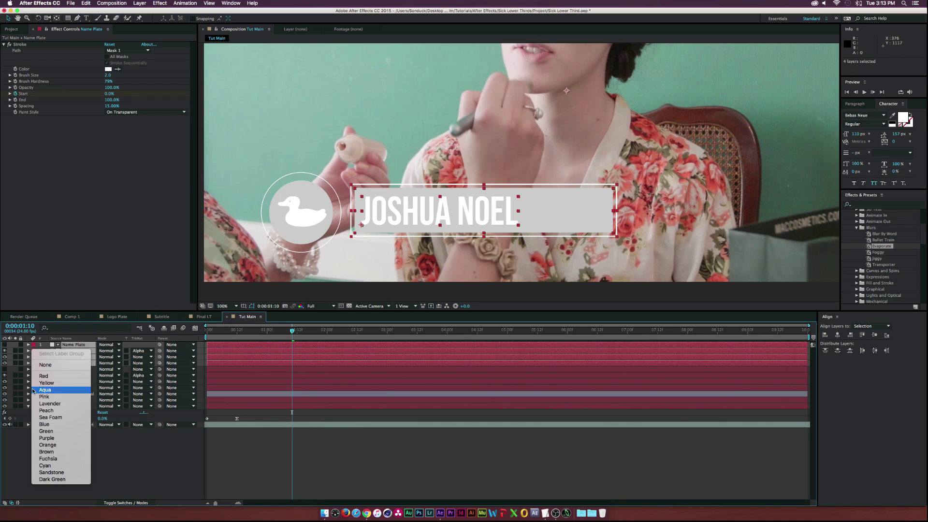
click(53, 445)
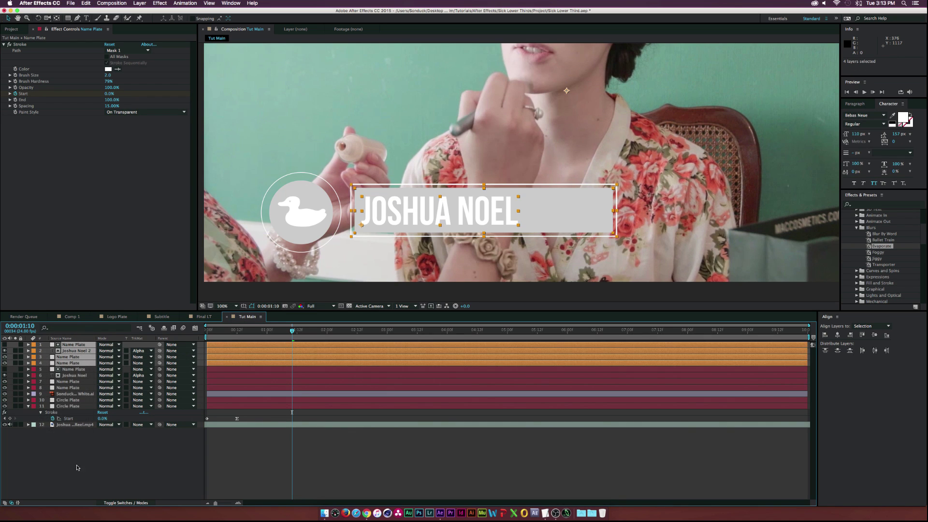
click(75, 369)
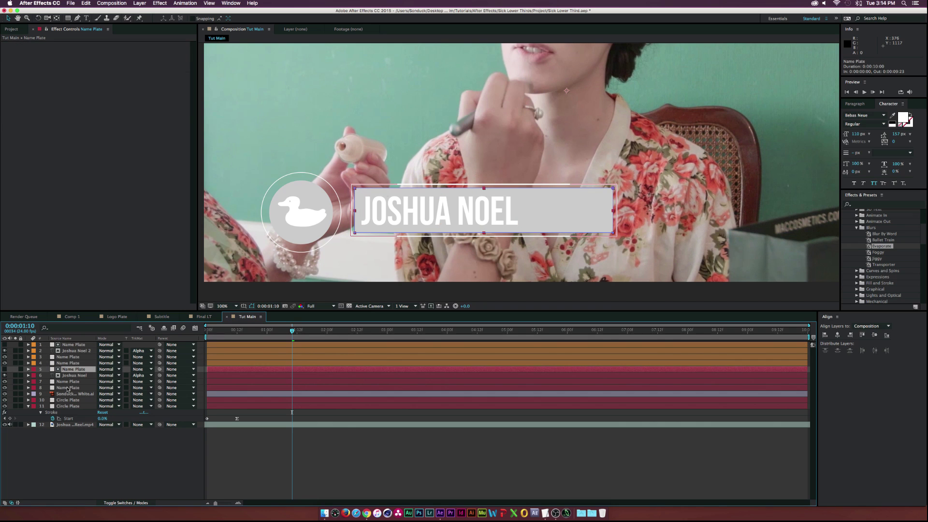
shift+click(68, 406)
click(34, 382)
click(85, 471)
Try scaling the four orange layers to 83%, then undo back to 100%
click(68, 363)
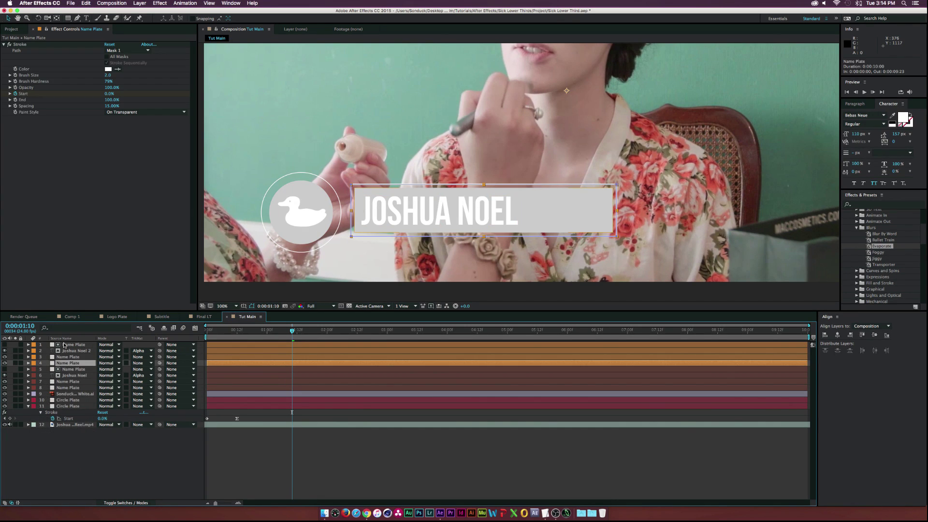
shift+click(64, 345)
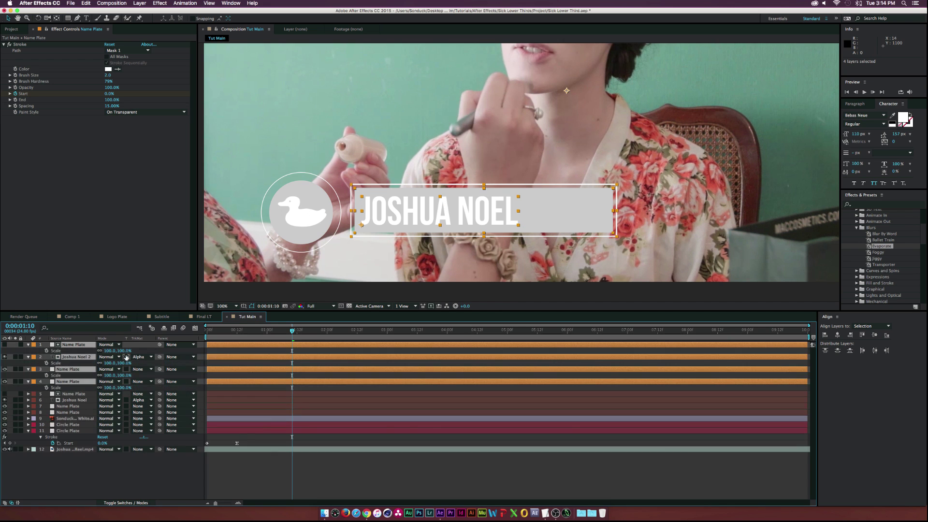
key(s)
drag(112, 350, 101, 351)
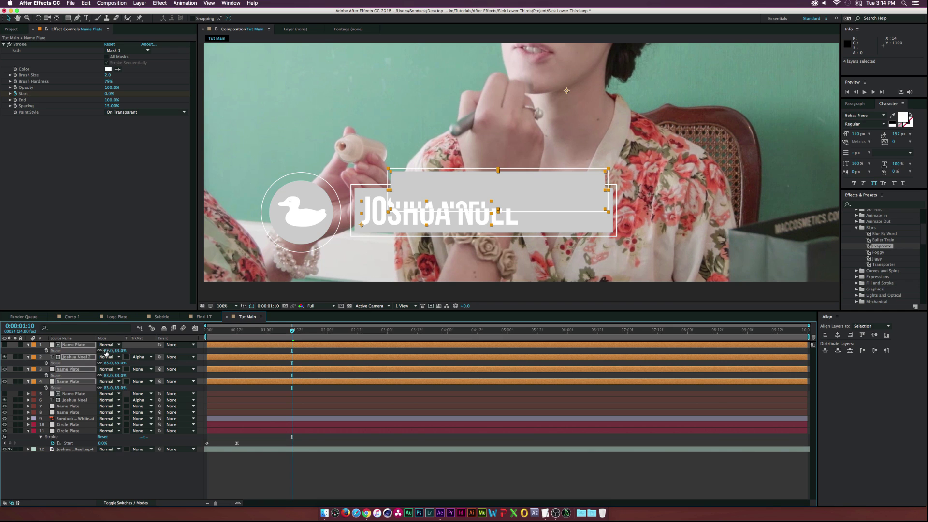
key(super+z)
click(98, 474)
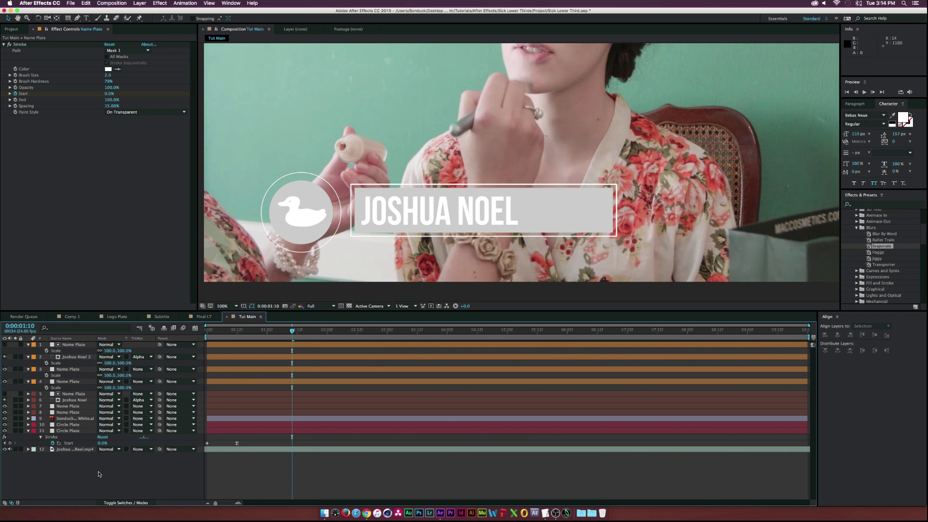
click(145, 3)
Add a null object, Null 5, and parent the four orange name-bar layers to it
mouse_move(150, 12)
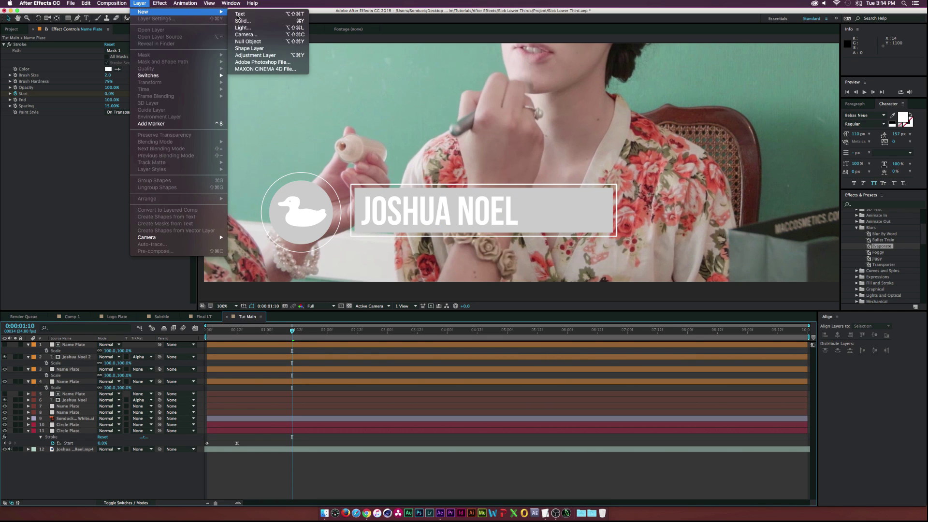
click(248, 41)
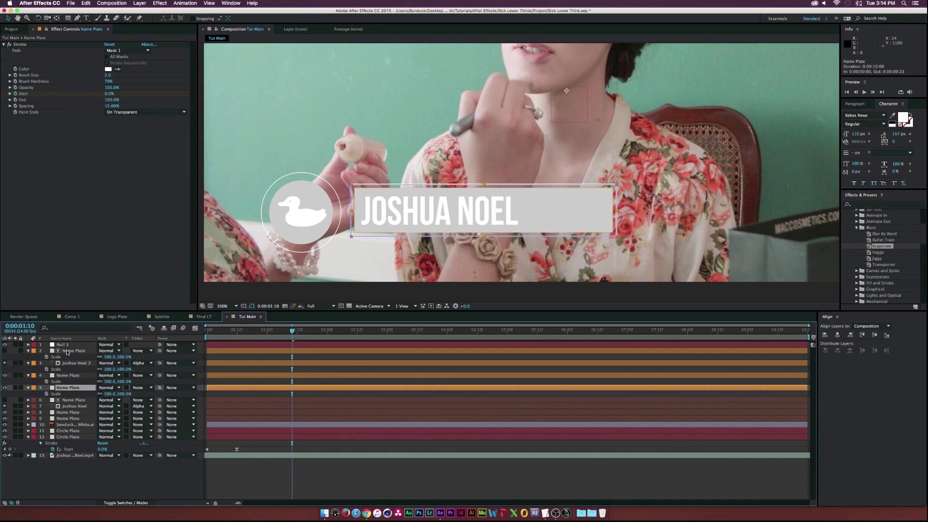
drag(159, 350, 65, 345)
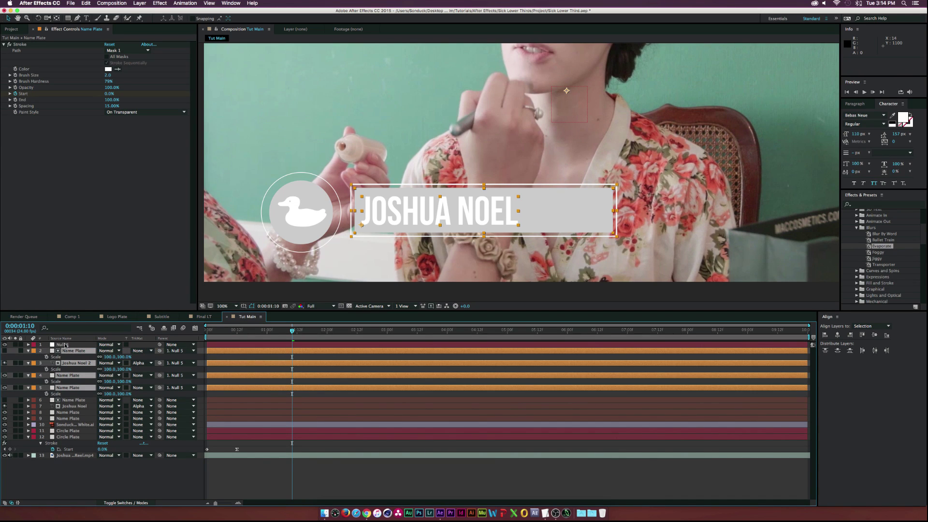
Scale Null 5 to 58% and position it at 1047,827, below and right of the main bar
click(71, 345)
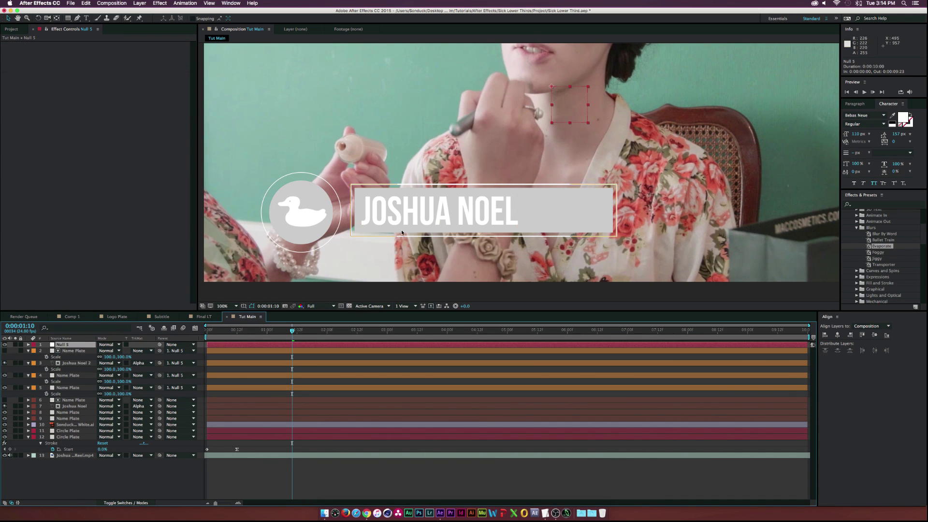
key(s)
drag(113, 350, 102, 351)
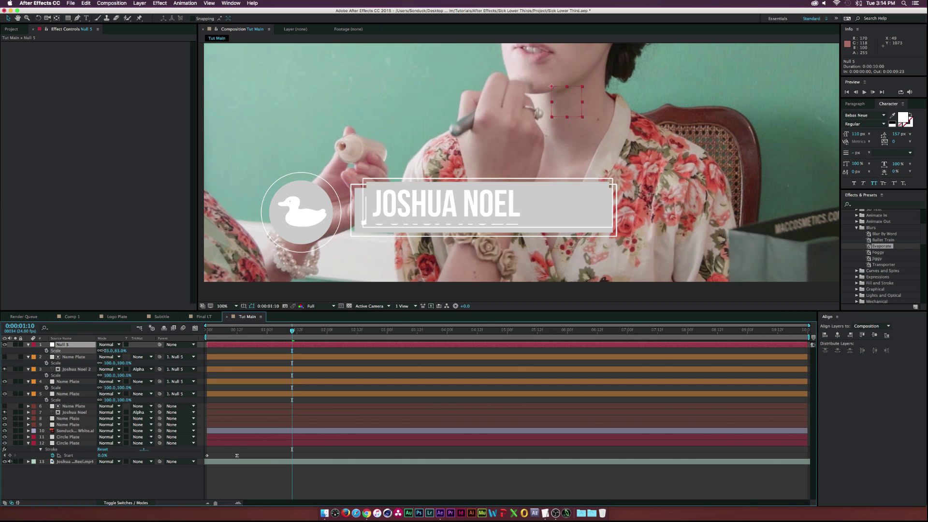
key(p)
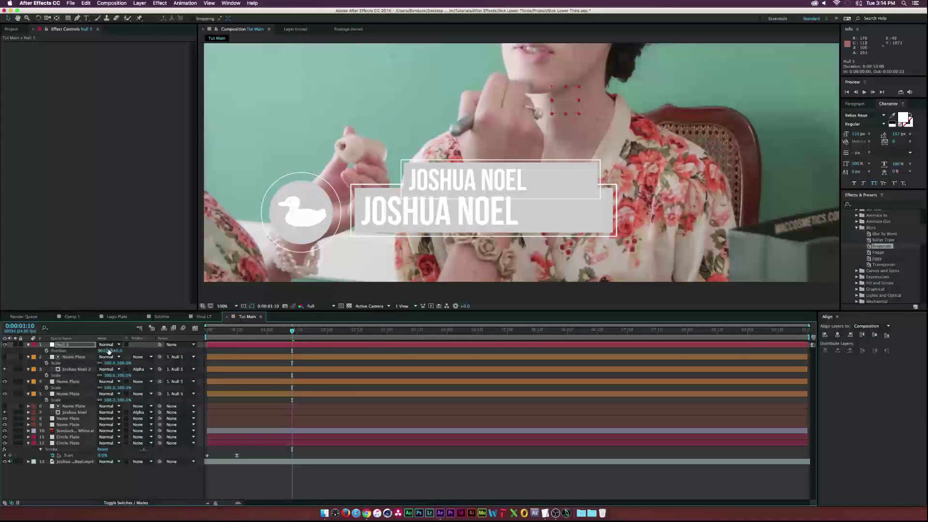
drag(116, 351, 198, 348)
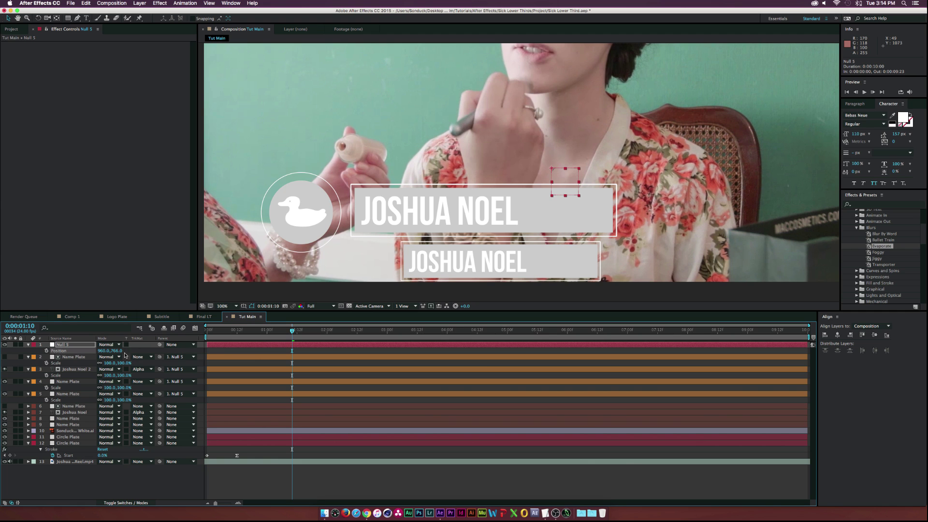
mouse_move(110, 351)
mouse_down()
mouse_move(127, 351)
mouse_move(88, 351)
mouse_move(143, 352)
mouse_move(113, 352)
mouse_move(121, 350)
mouse_up()
key(s)
key(p)
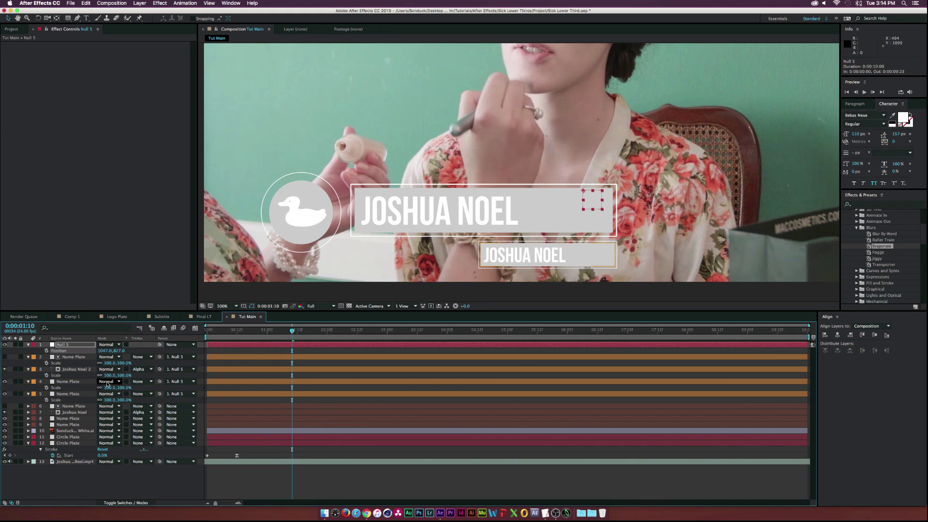
Set the lower Name Plate outline's stroke Brush Size to 3
click(531, 255)
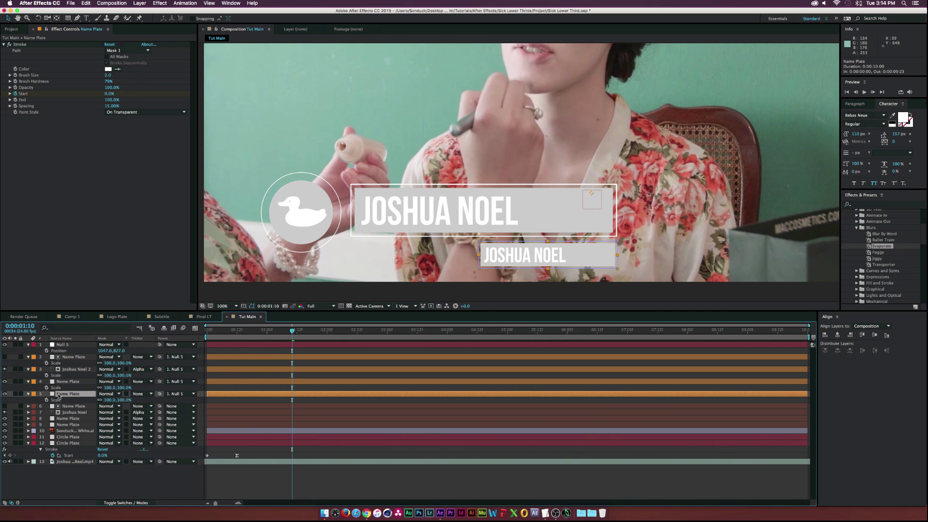
click(108, 75)
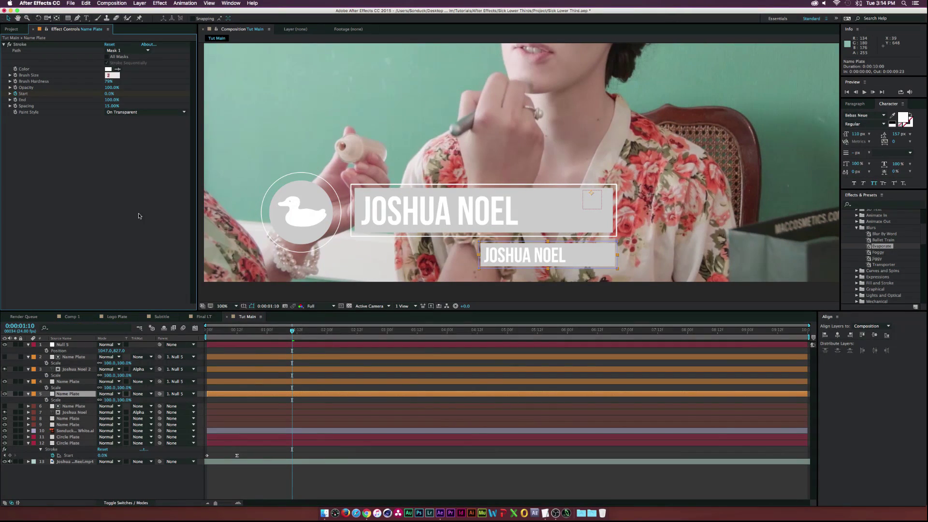
click(121, 483)
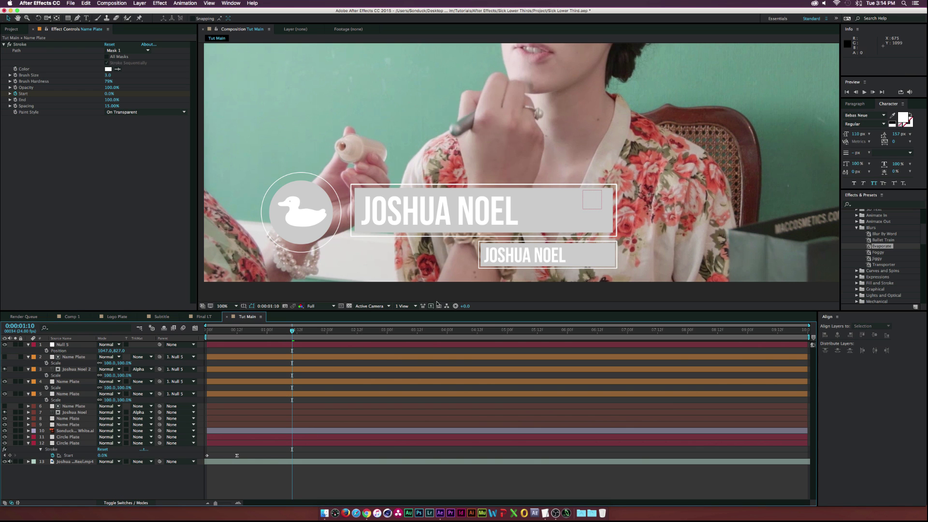
Preview the lower-third animation and return to 0:00:00:14
click(259, 330)
key(space)
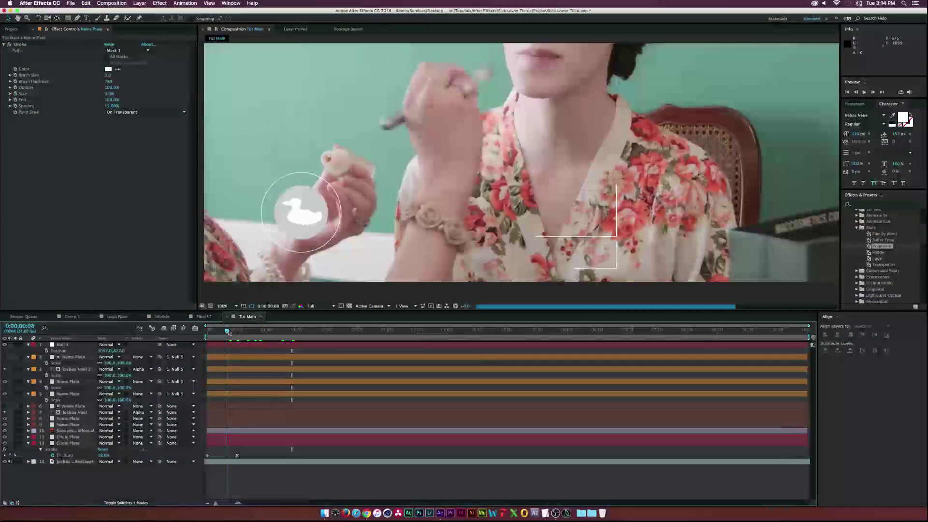
click(314, 331)
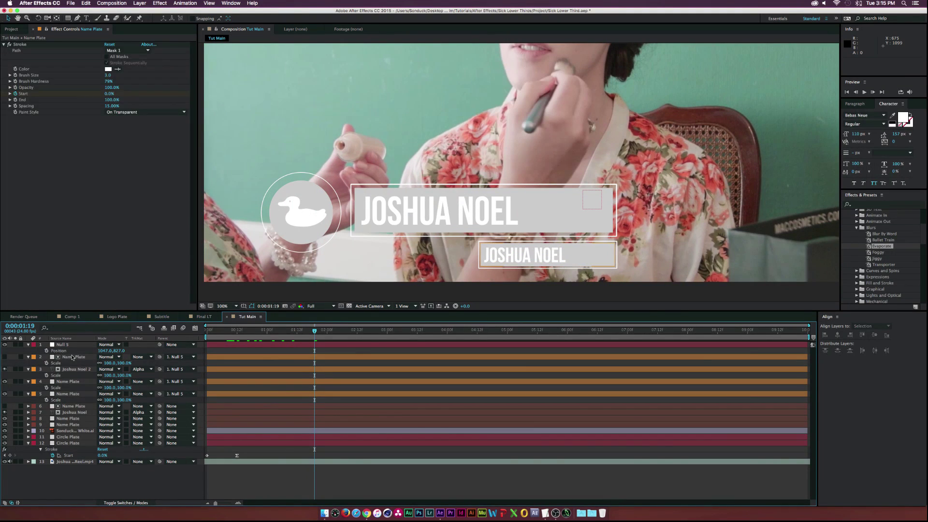
click(72, 357)
shift+click(68, 393)
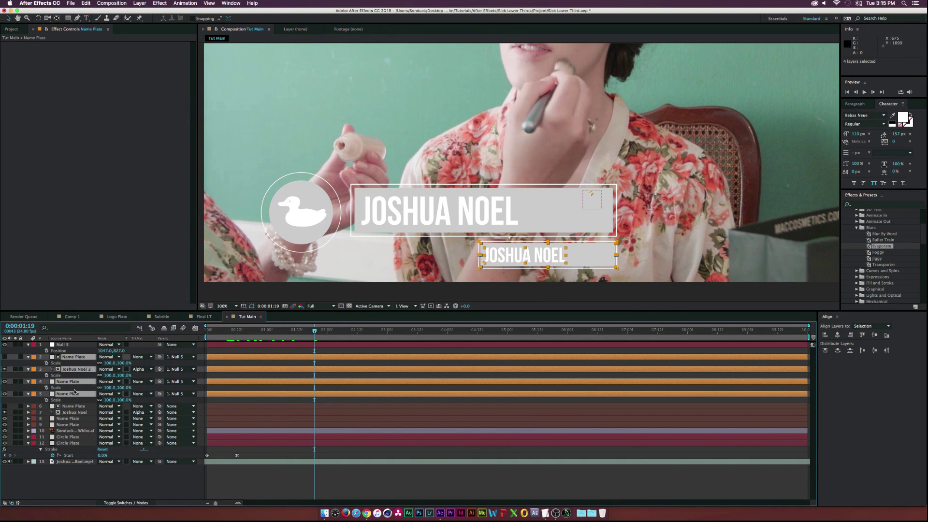
click(139, 478)
drag(294, 330, 279, 331)
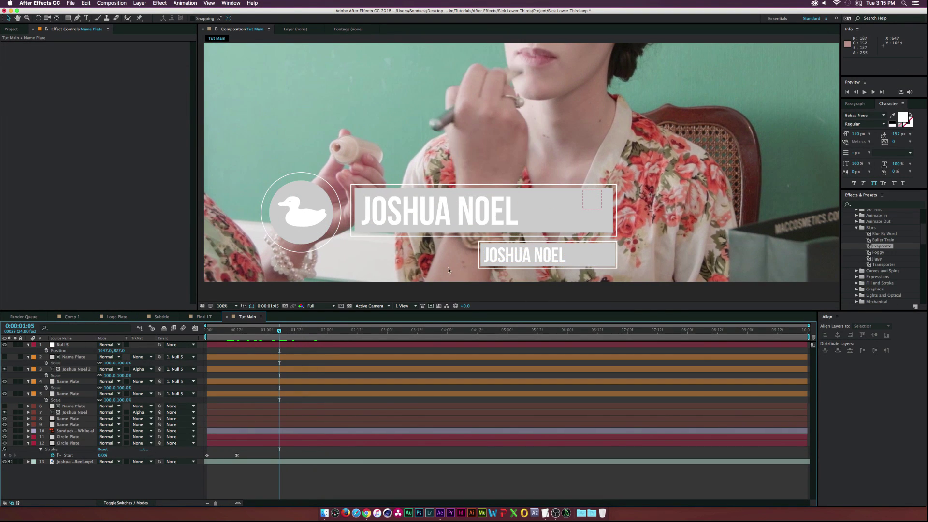
click(242, 331)
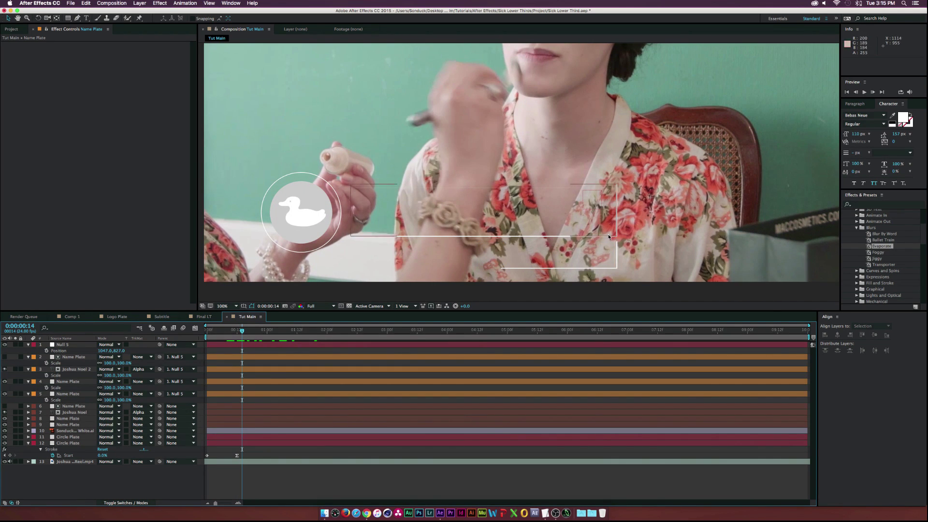
Set a new first vertex on the lower plate outline's mask so its stroke starts elsewhere
click(71, 394)
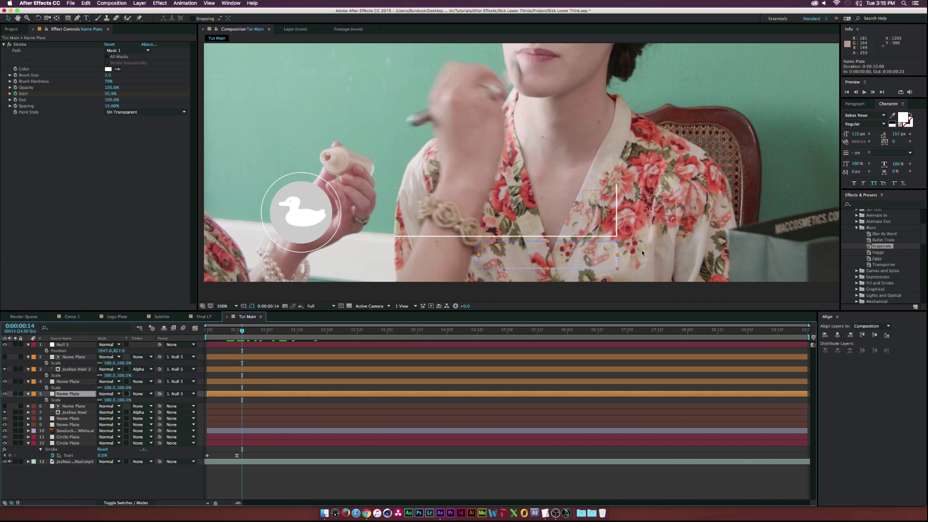
right_click(477, 242)
mouse_move(490, 246)
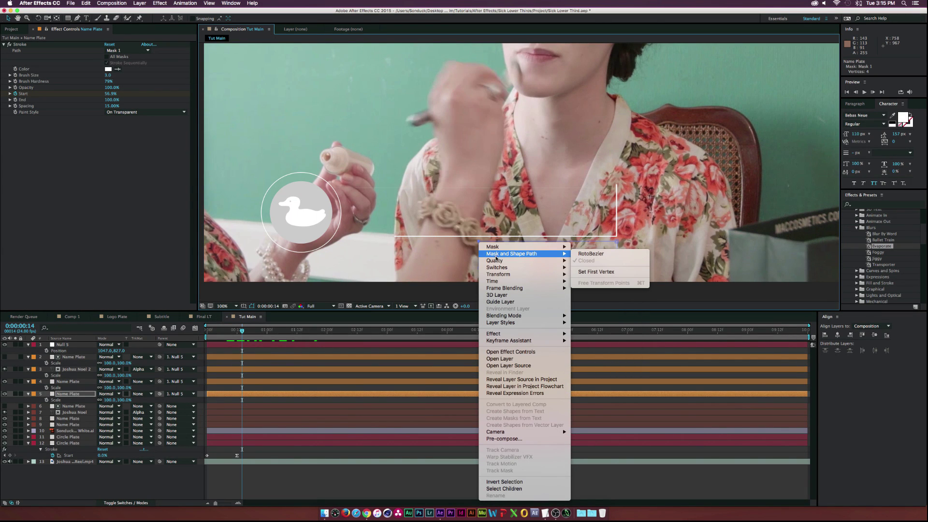
click(595, 271)
click(145, 483)
Trim the layer 8 Name Plate to begin at 0:00:00:13, then check the result at 0:00:00:23
drag(242, 329, 219, 332)
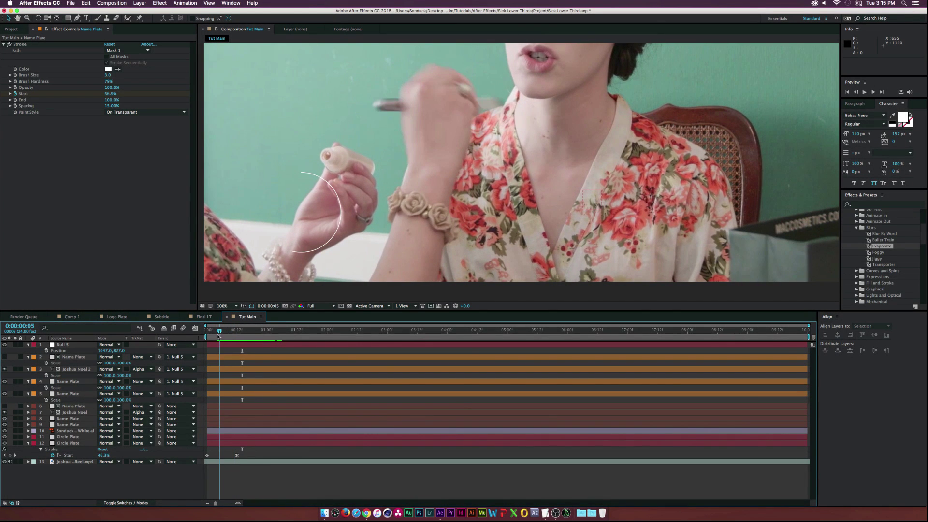
click(367, 194)
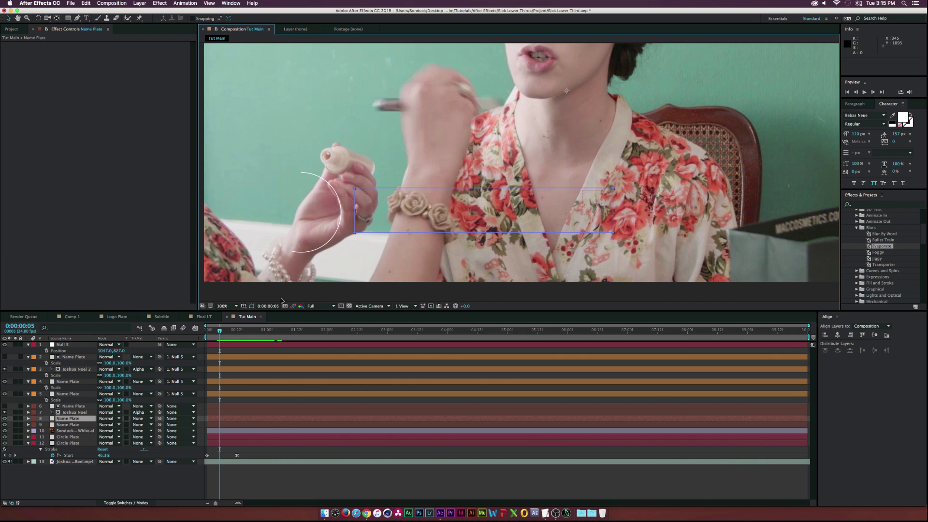
key(period)
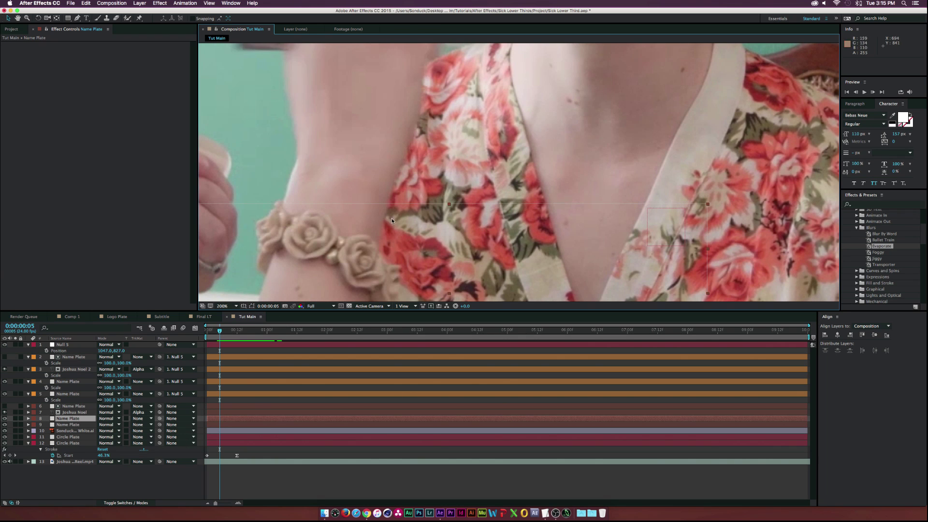
drag(224, 331, 247, 332)
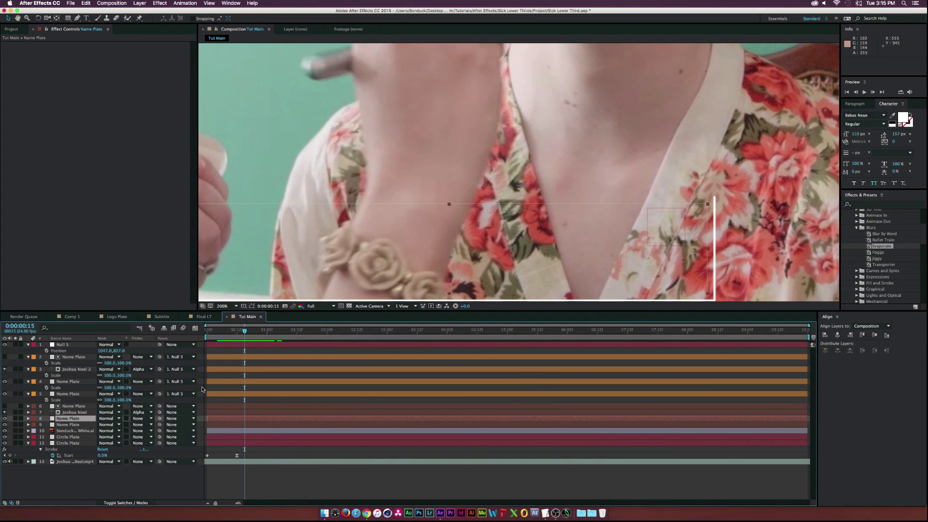
key(u)
click(15, 431)
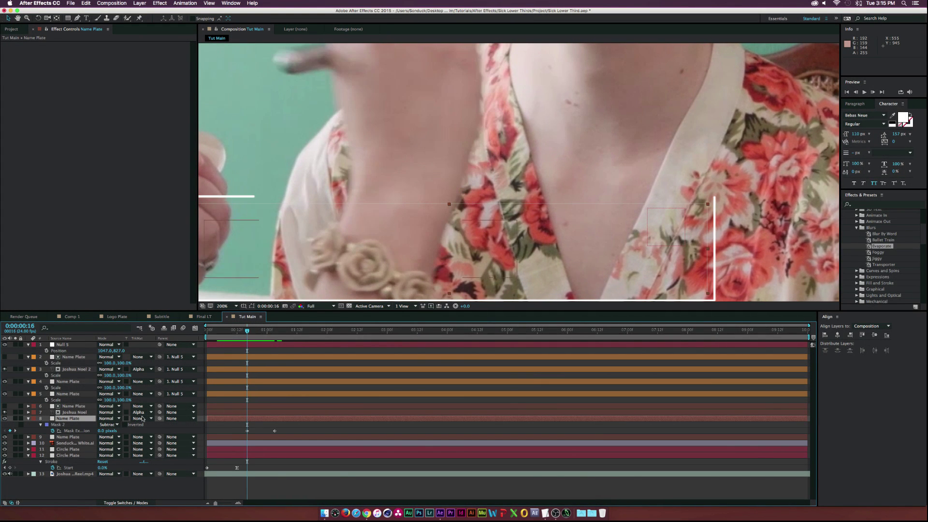
drag(205, 419, 239, 418)
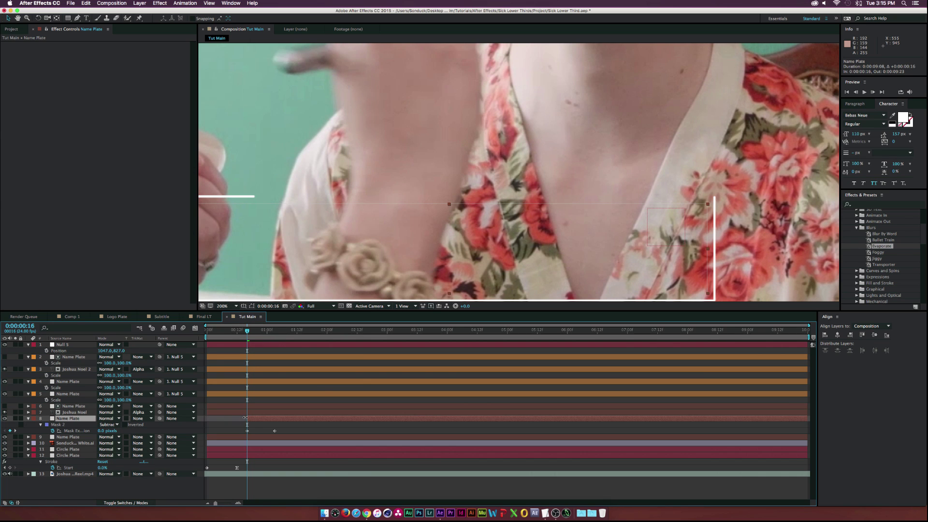
click(88, 487)
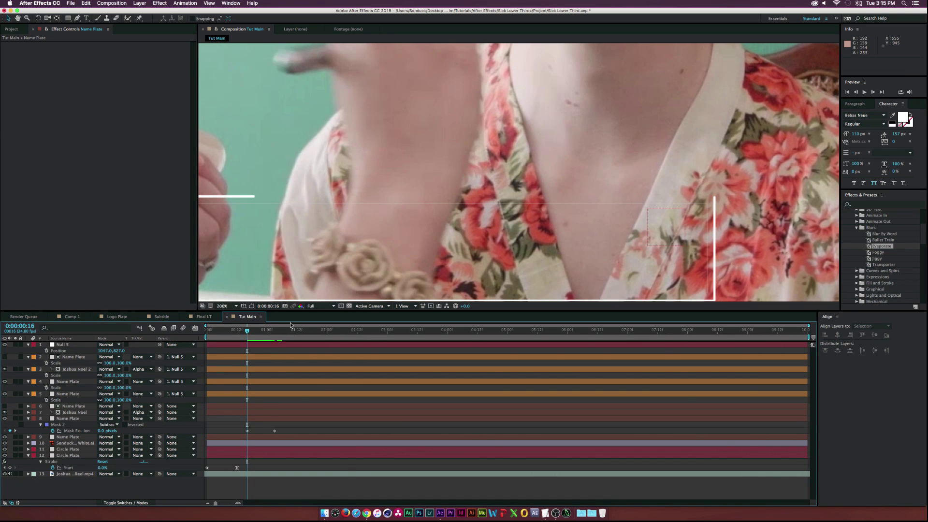
drag(244, 332, 249, 331)
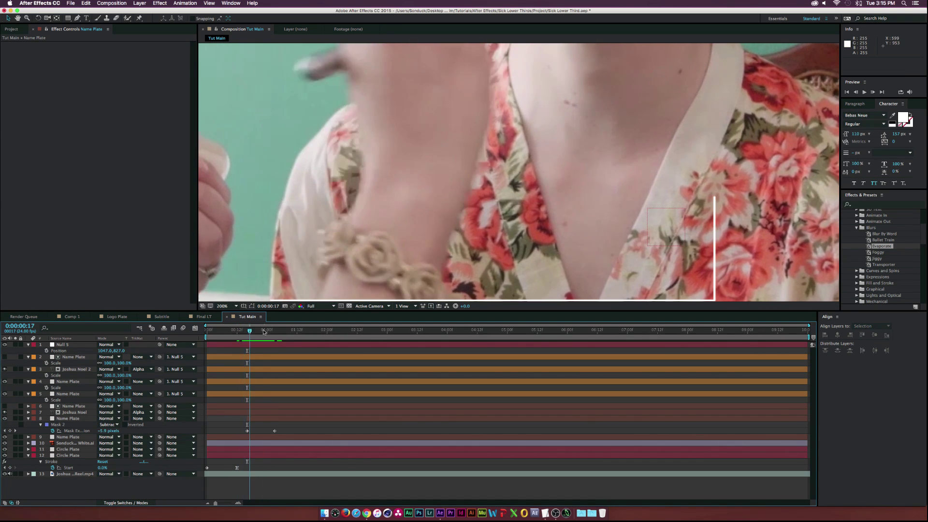
click(264, 332)
key(comma)
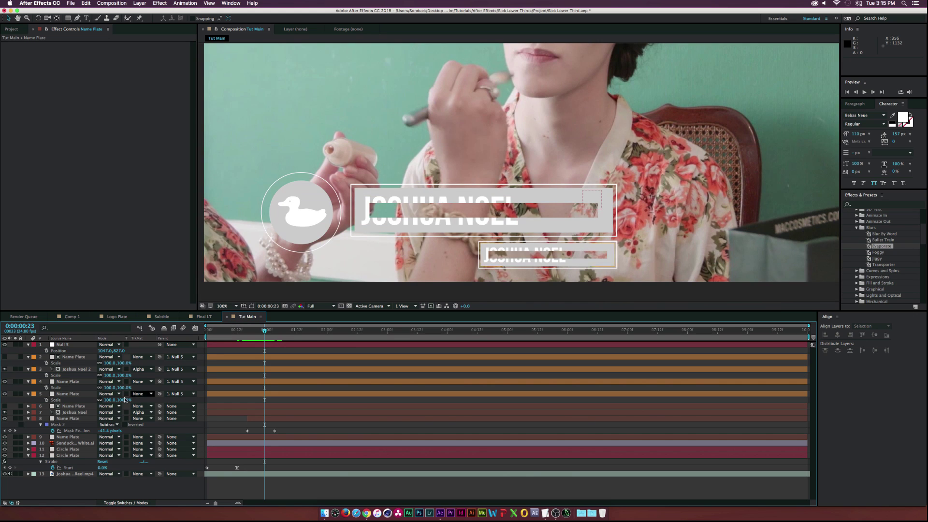
Trim Name Plate layer 4 to start at 0:00:00:14, next to its Mask Expansion keyframe
click(65, 394)
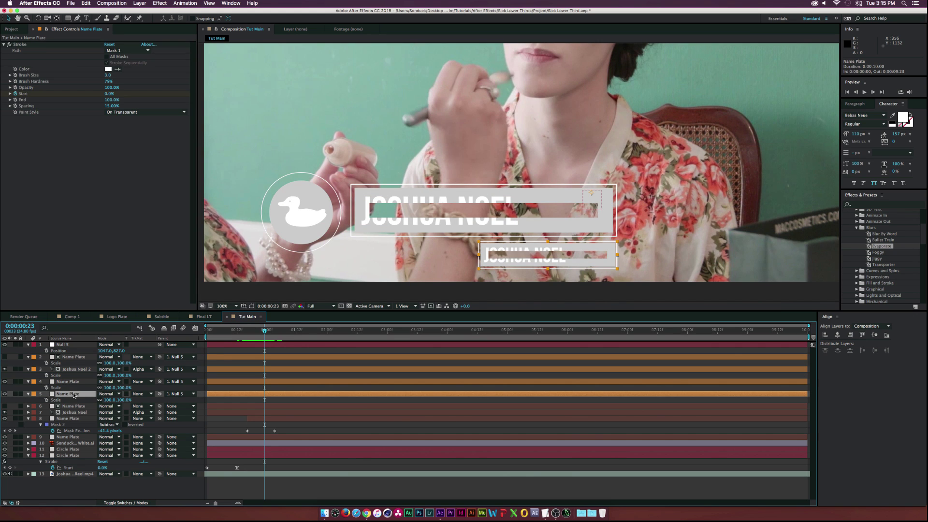
click(67, 382)
key(u)
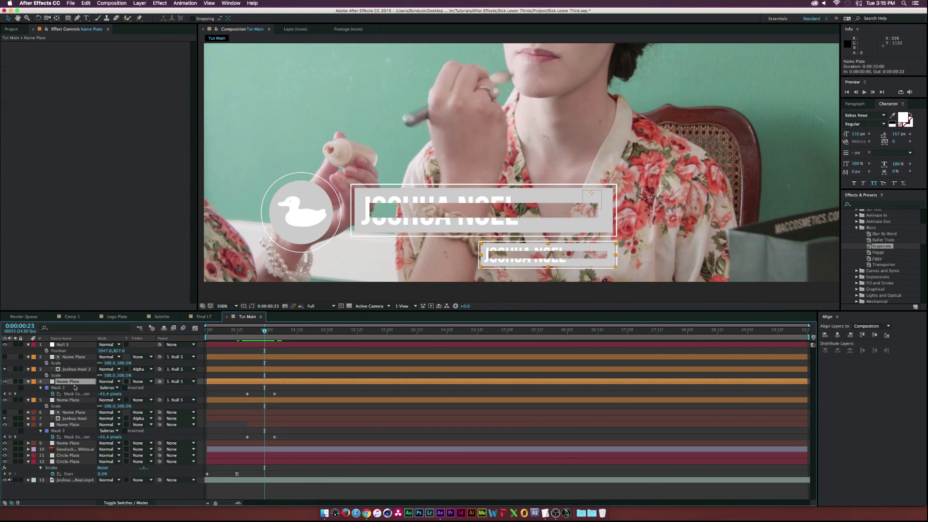
key(j)
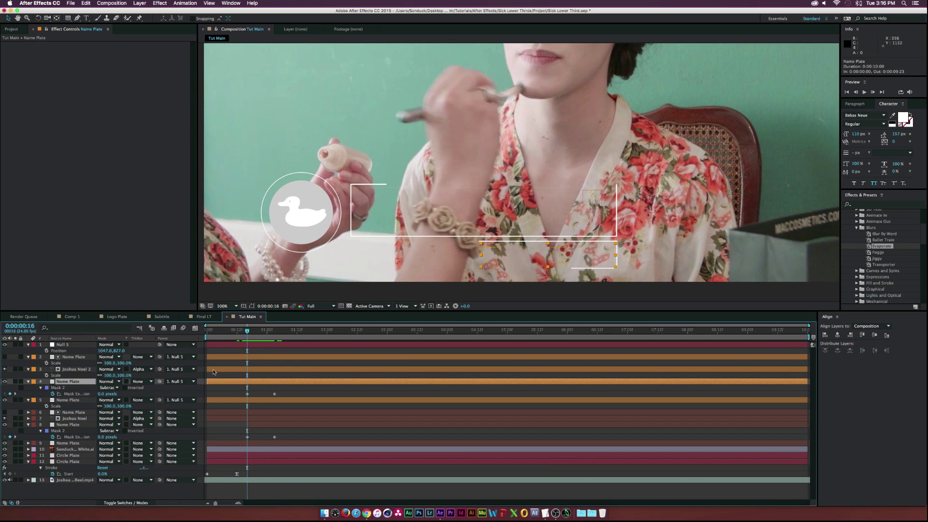
drag(207, 381, 244, 382)
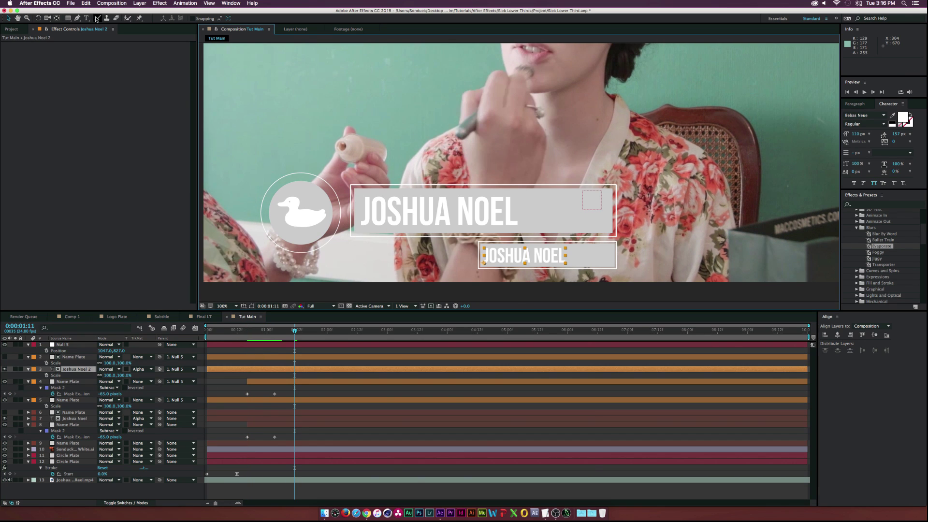
Retype the lower text as 'AFTER EFFECt noobiecake', shrink it to 91 px, and nudge it up
click(87, 18)
drag(562, 257, 454, 250)
text(AFTER )
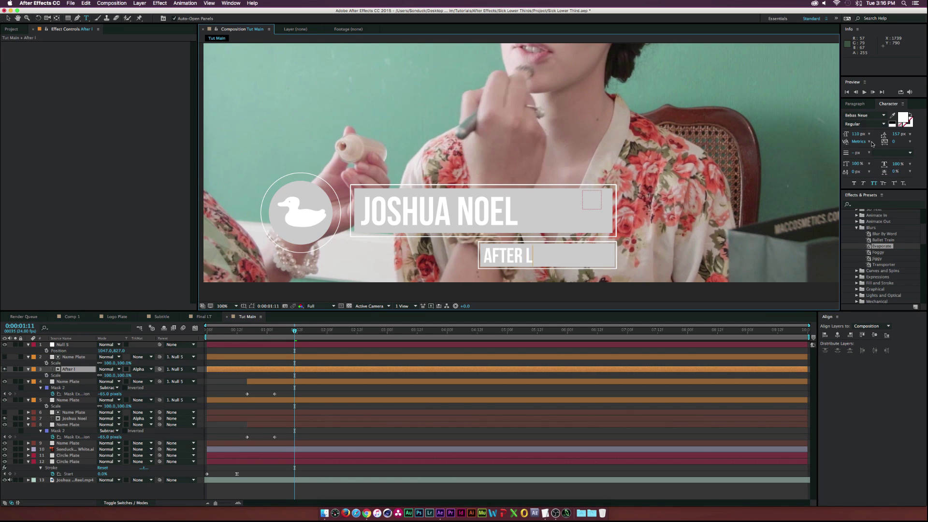
text(EFFECt noobiecake)
key(super+a)
drag(857, 133, 846, 134)
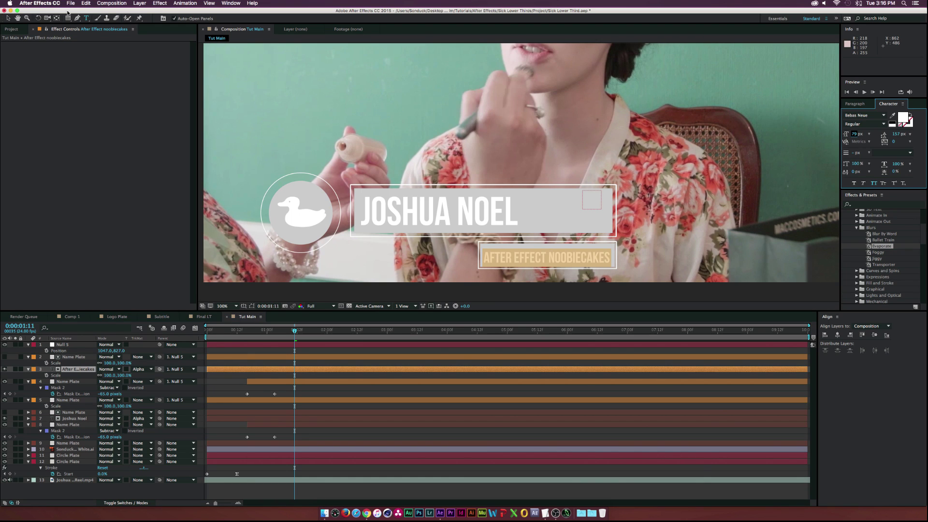
click(10, 19)
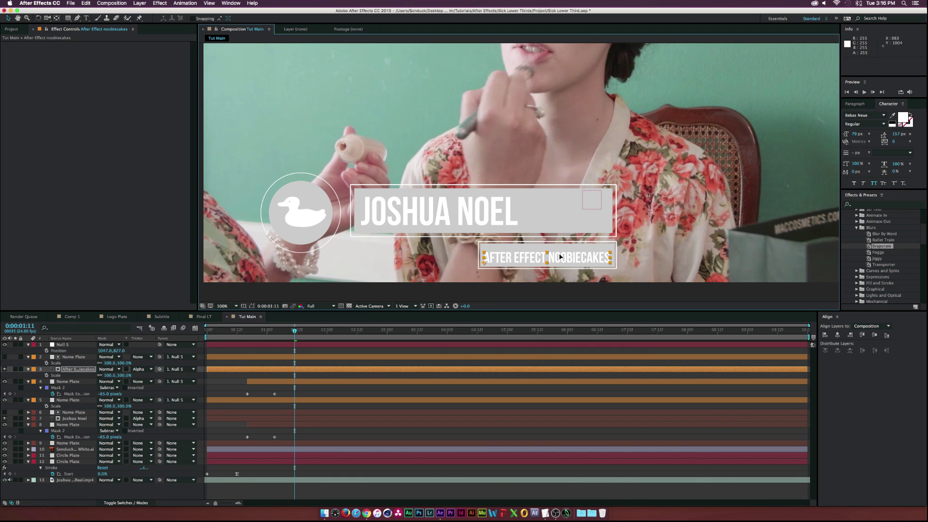
drag(559, 258, 559, 255)
Precompose the four subtitle layers into a Subtitle precomp
key(comma)
key(space)
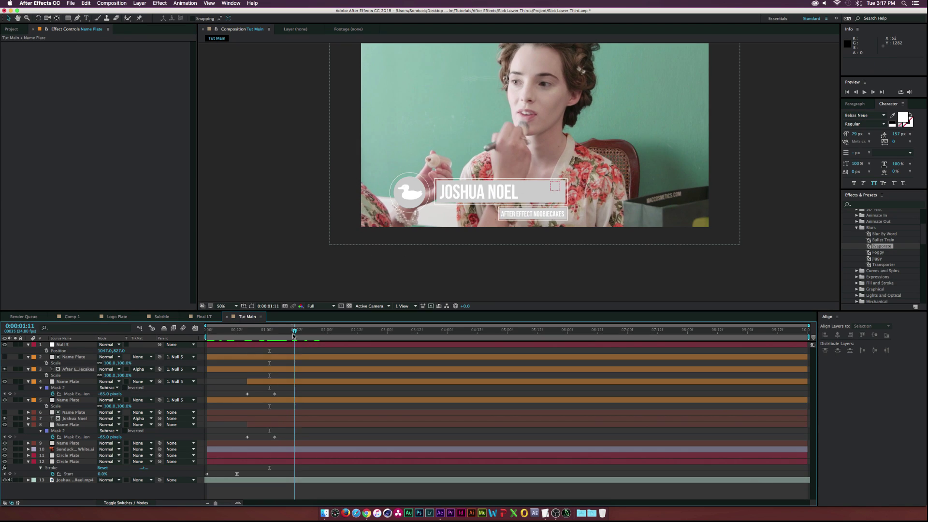
click(73, 357)
shift+click(63, 401)
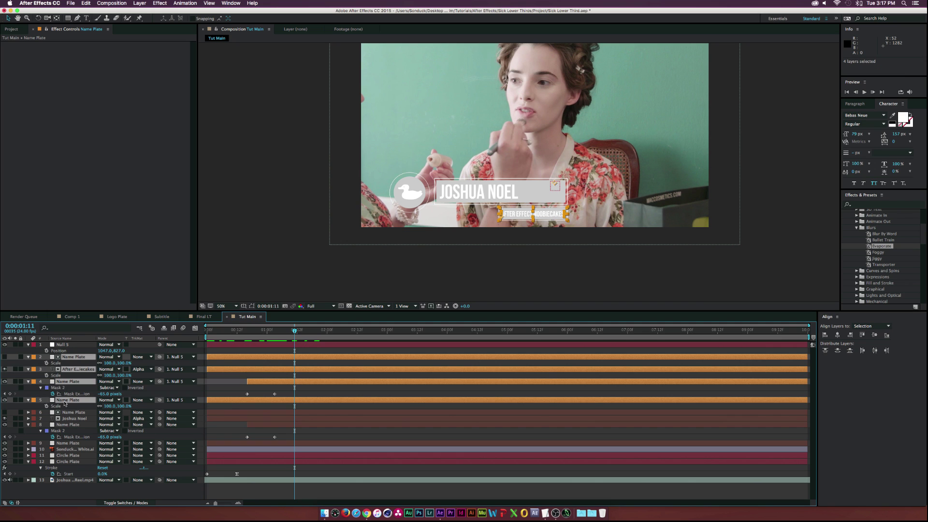
key(super+shift+c)
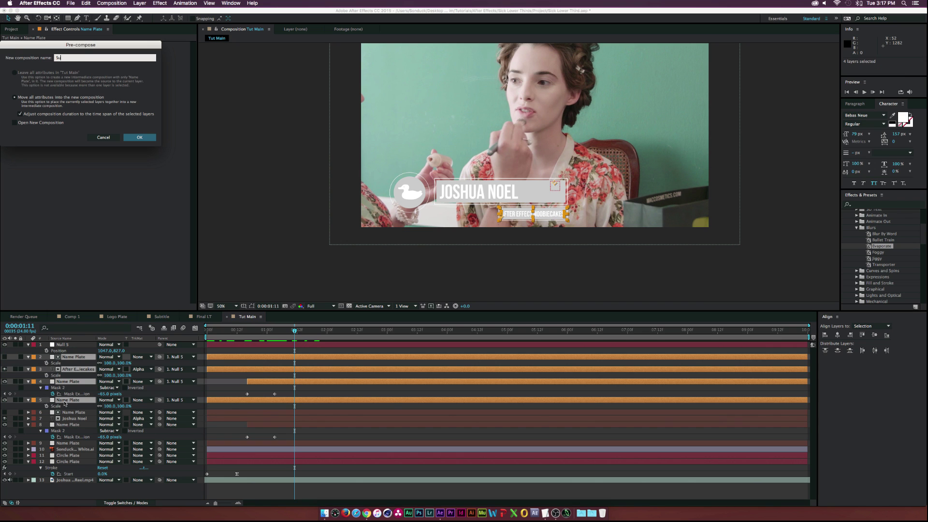
key(Return)
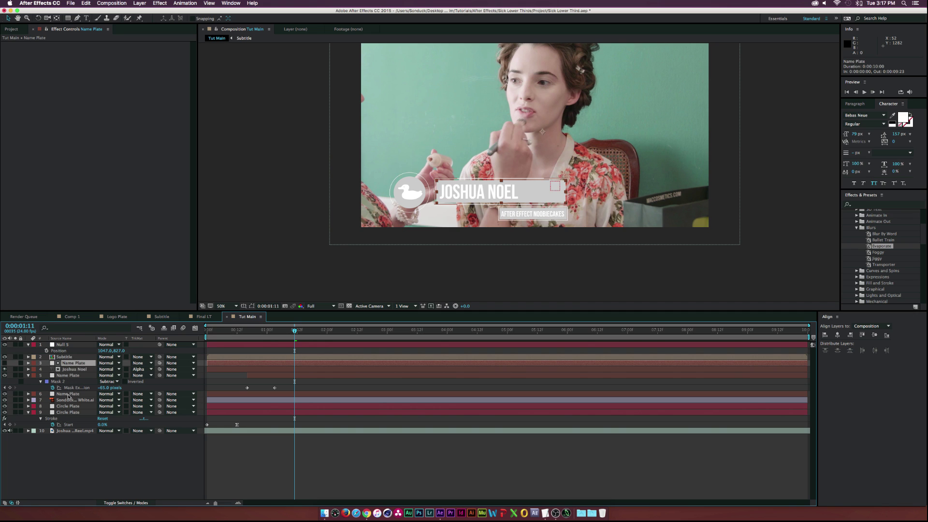
Precompose the four name title layers into a Name Plate precomp
shift+click(68, 394)
key(super+shift+c)
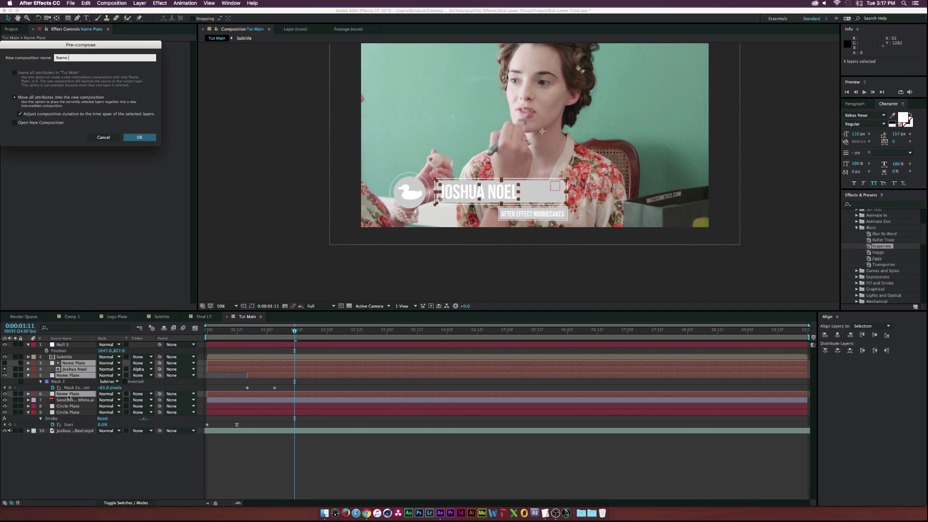
key(Return)
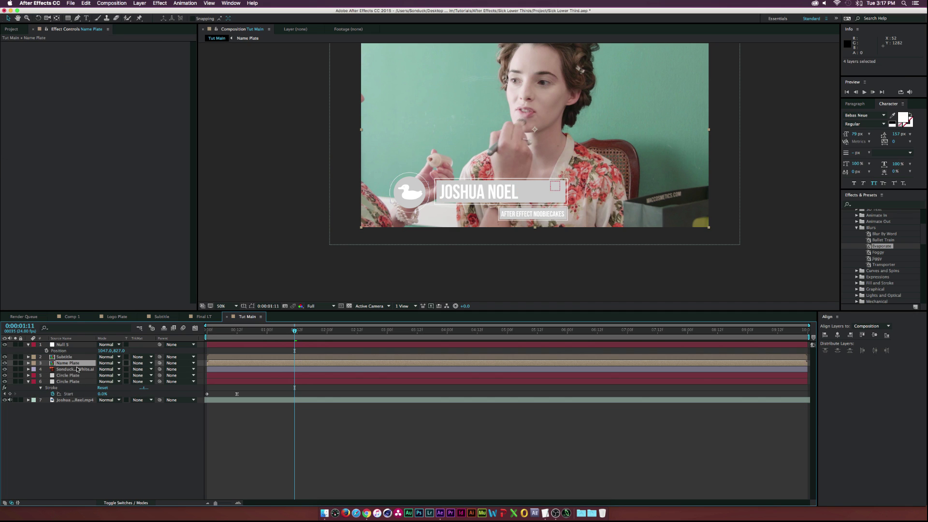
Precompose the duck logo and both circle layers into a Logo Plate precomp
click(77, 369)
shift+click(67, 381)
key(super+shift+c)
text(Logo Plate)
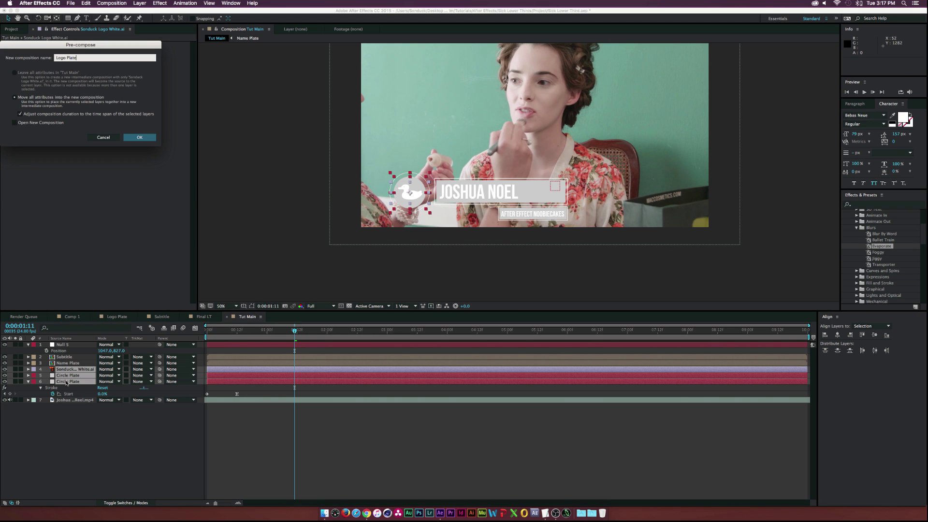
key(Return)
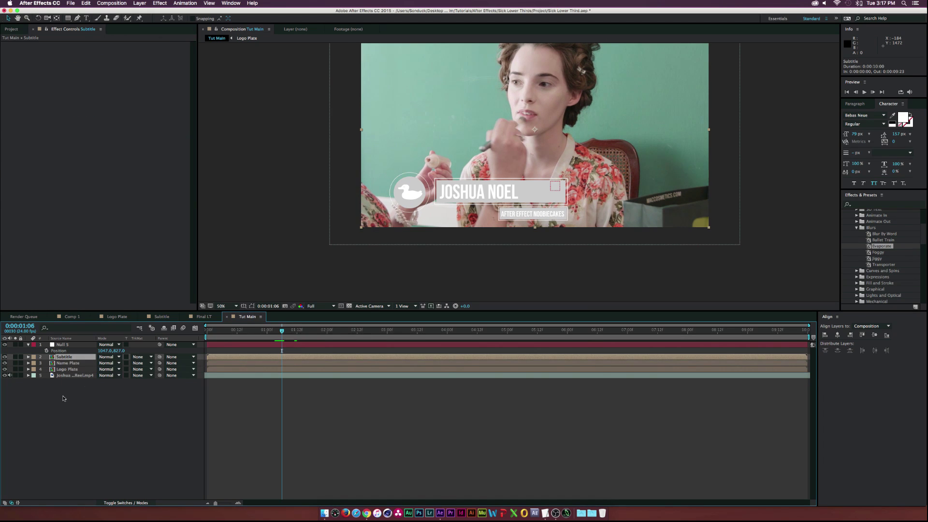
click(82, 356)
Delay the Subtitle precomp by 7 frames and parent Subtitle, Name Plate and Logo Plate to Null 5
drag(240, 358, 304, 330)
click(237, 332)
click(28, 344)
click(65, 350)
shift+click(67, 363)
drag(158, 352, 70, 345)
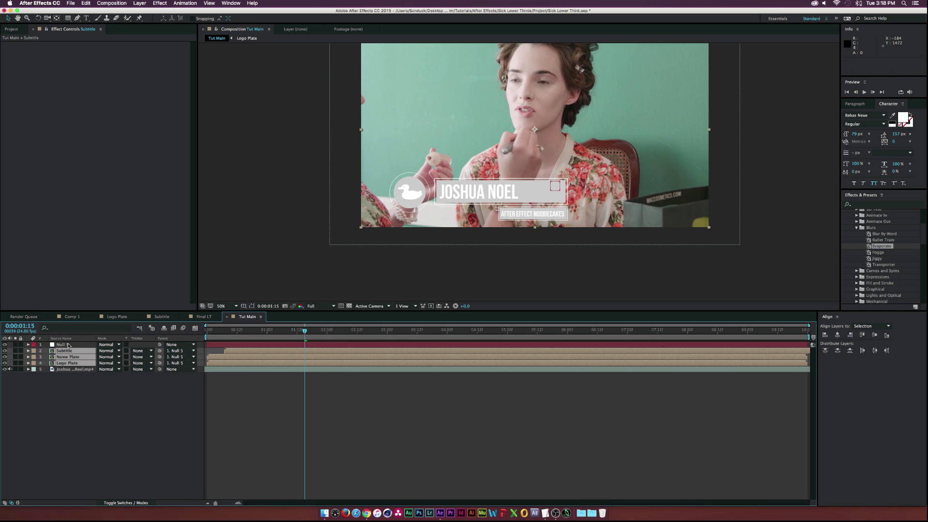
click(70, 345)
Keyframe Null 5's position and scale, shrinking it from 52% to 42% by 0:00:01:18
mouse_move(290, 332)
mouse_down()
mouse_move(259, 332)
mouse_move(332, 332)
mouse_move(283, 333)
mouse_move(300, 331)
mouse_up()
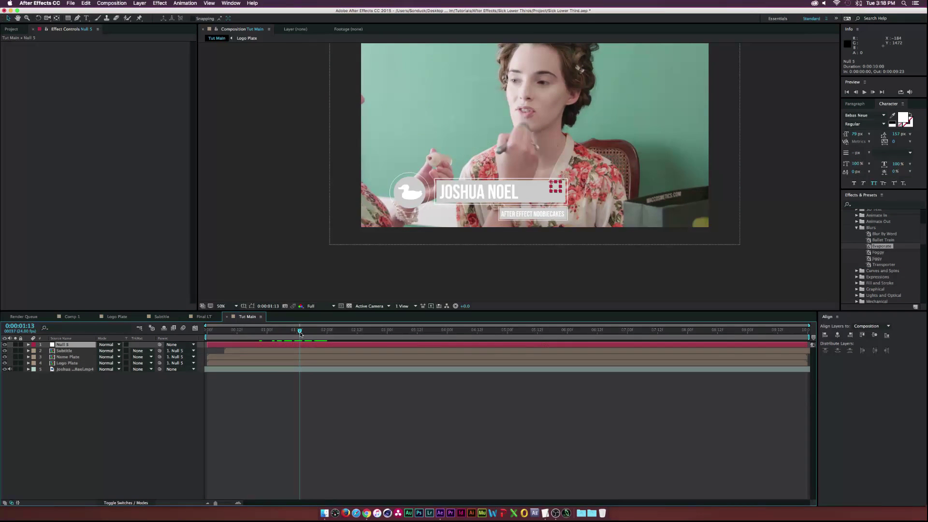
key(s)
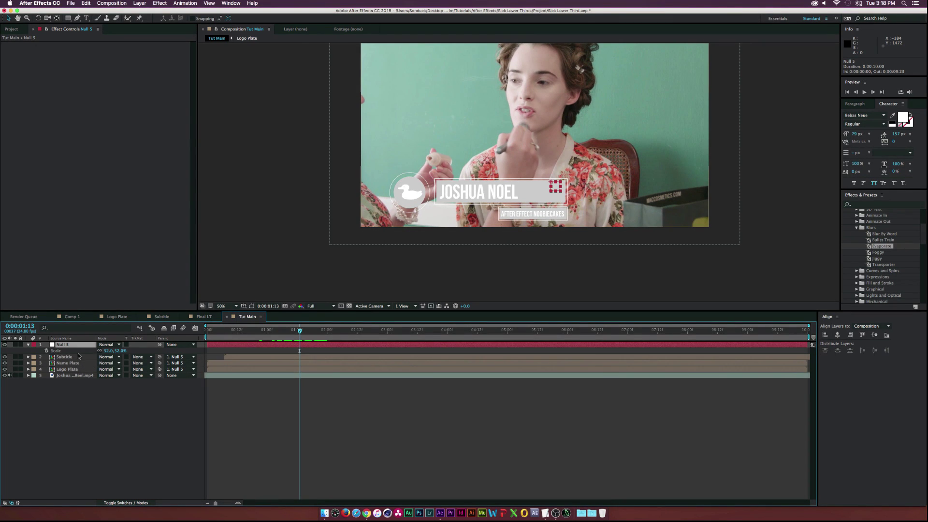
key(shift+p)
click(47, 350)
click(47, 356)
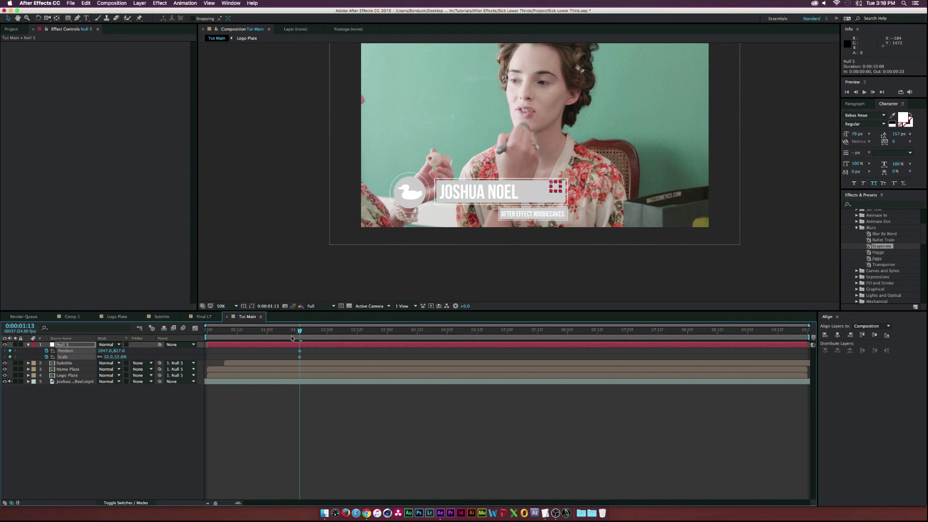
drag(300, 330, 312, 331)
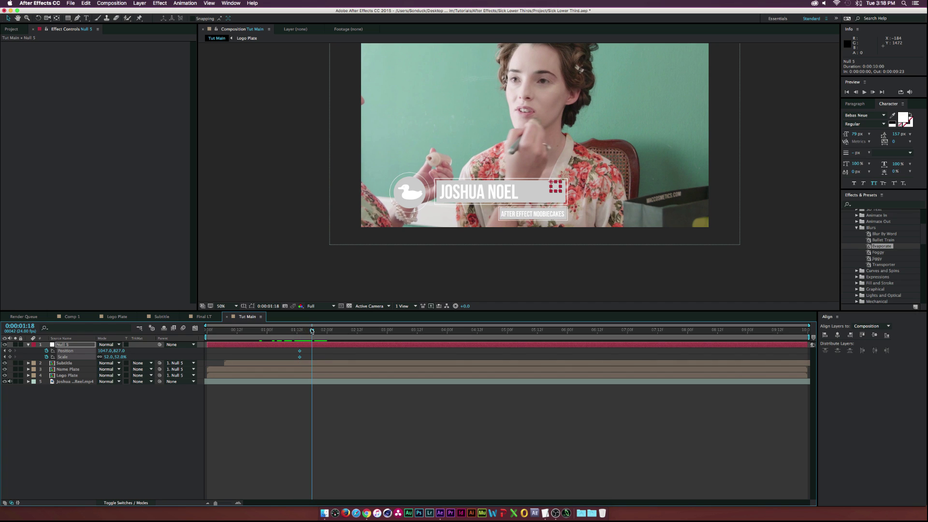
mouse_move(106, 356)
mouse_down()
mouse_move(91, 357)
mouse_move(103, 356)
mouse_up()
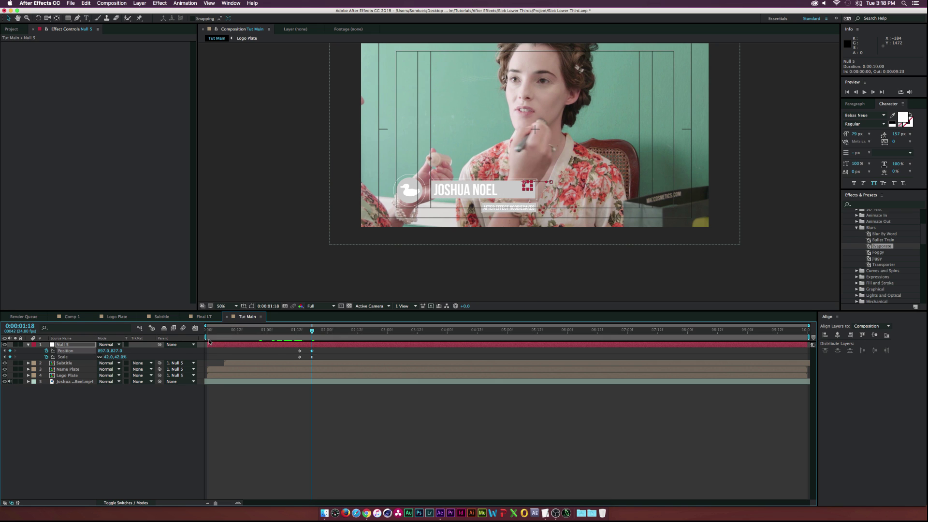
drag(281, 333, 404, 334)
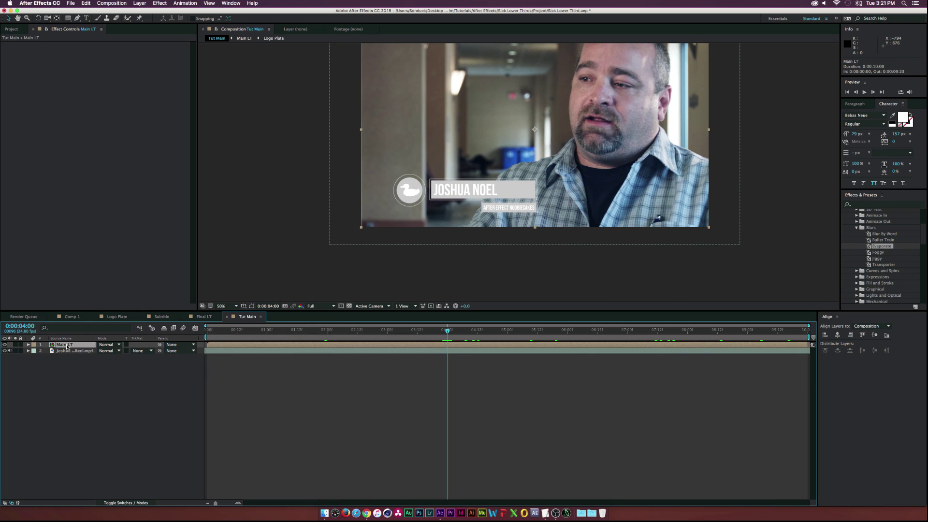
Duplicate the Main LT layer, apply Time-Reverse Layer to the copy, and slide it later
click(86, 3)
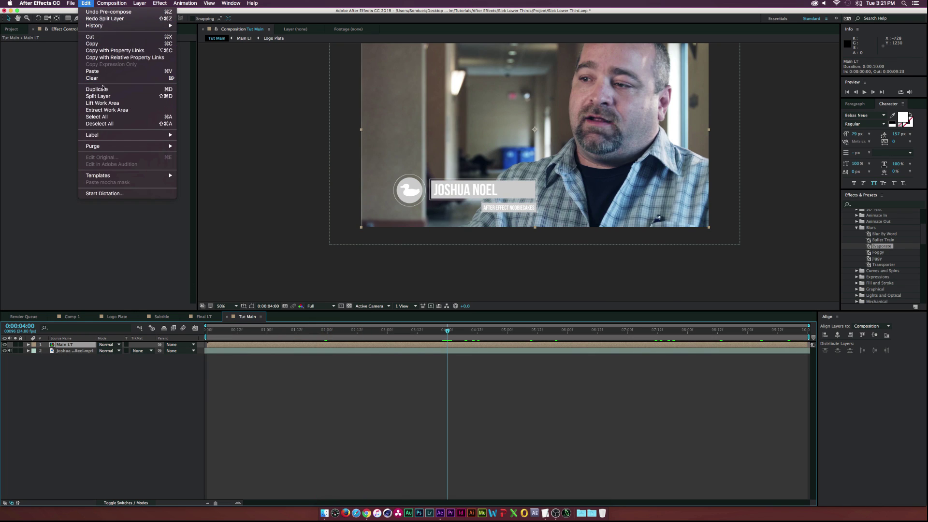
click(126, 93)
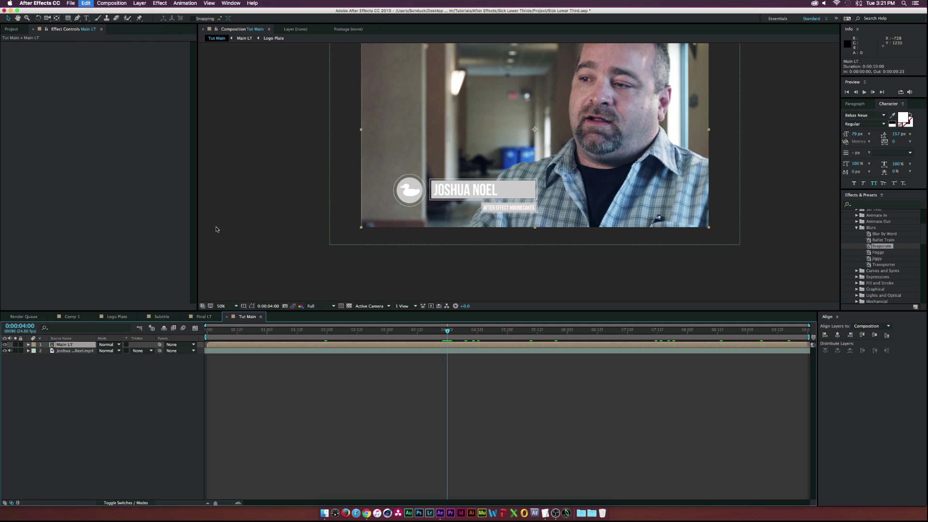
right_click(469, 346)
mouse_move(512, 285)
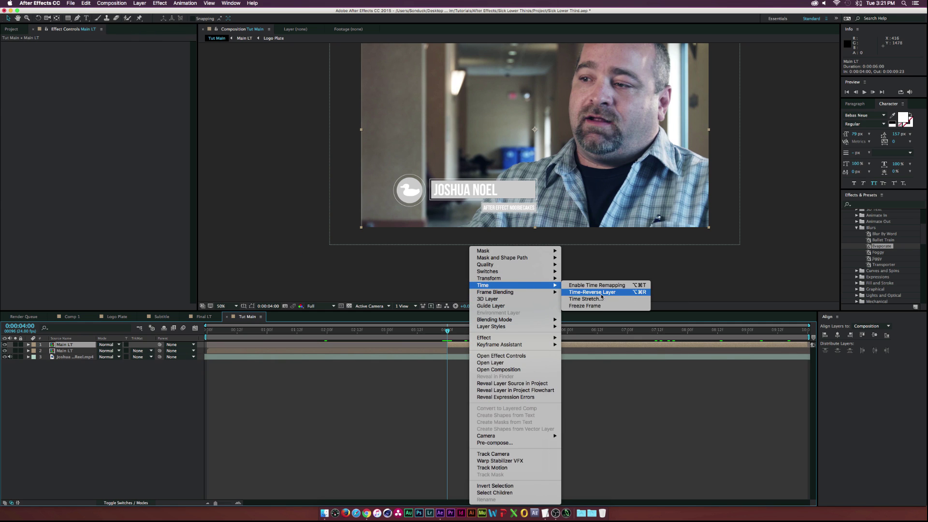
click(597, 293)
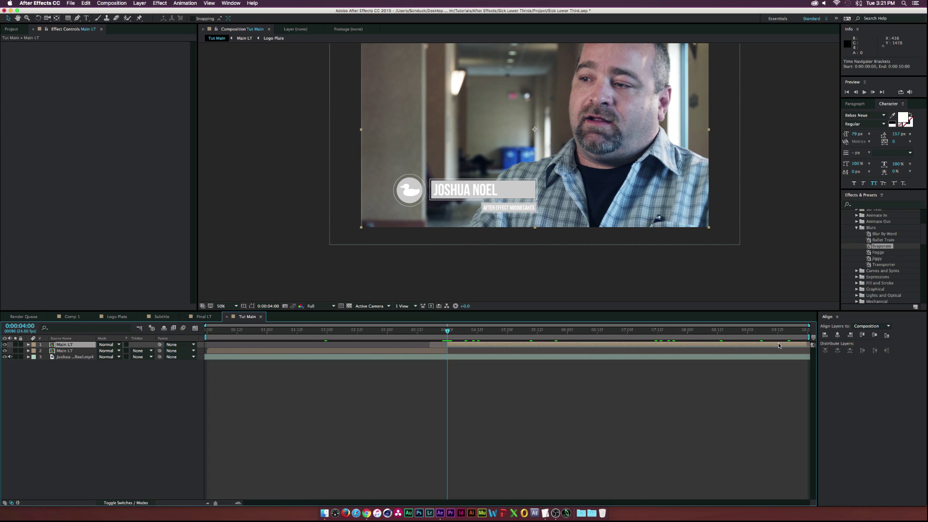
drag(473, 342, 794, 349)
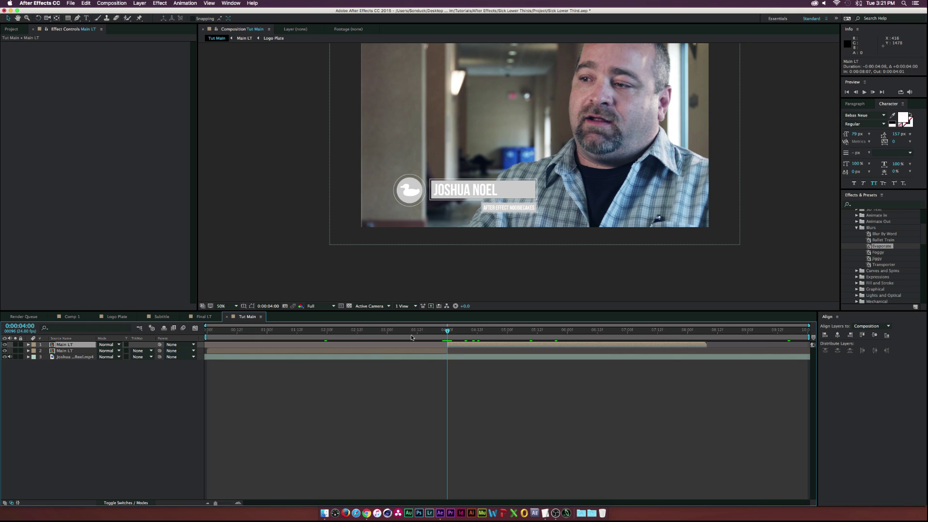
Trim the reversed copy's start to about 6:05 and time-stretch it to -50% (0:00:01:00)
key(space)
drag(445, 345, 543, 331)
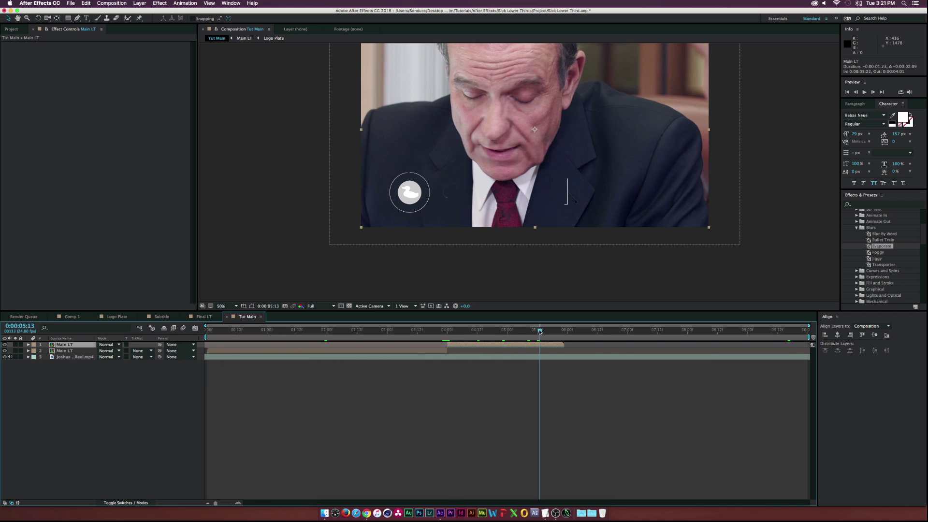
right_click(501, 344)
mouse_move(519, 285)
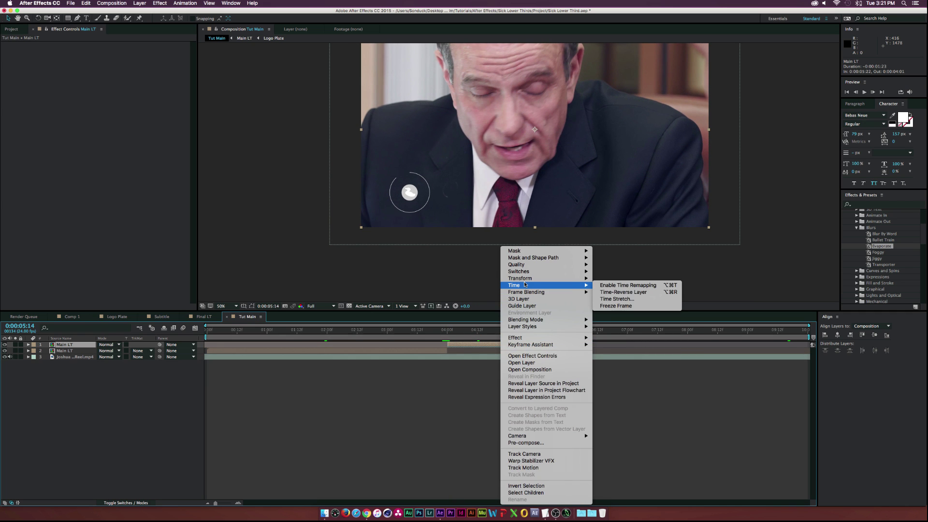
key(Escape)
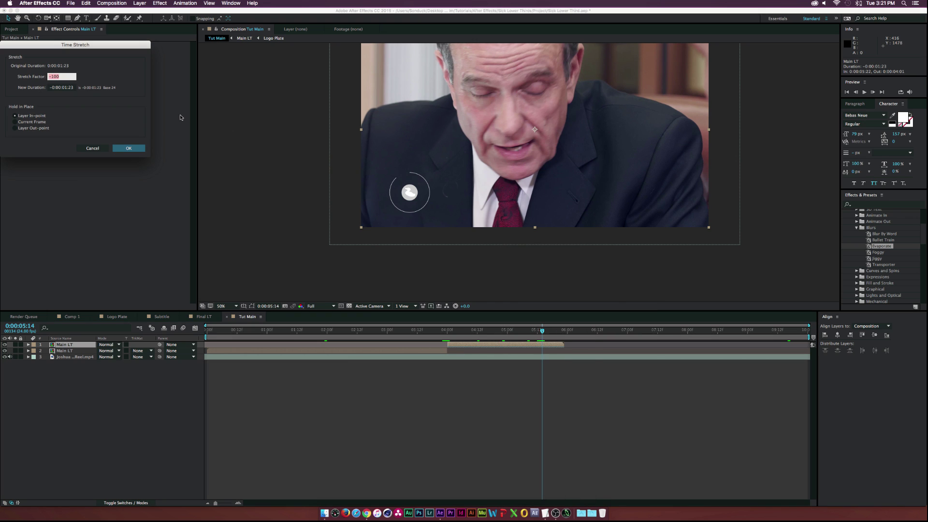
click(128, 149)
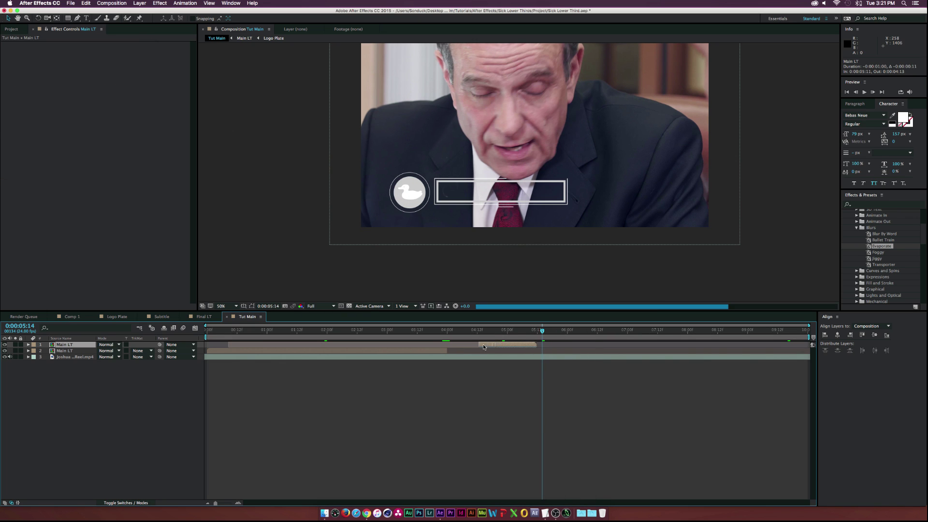